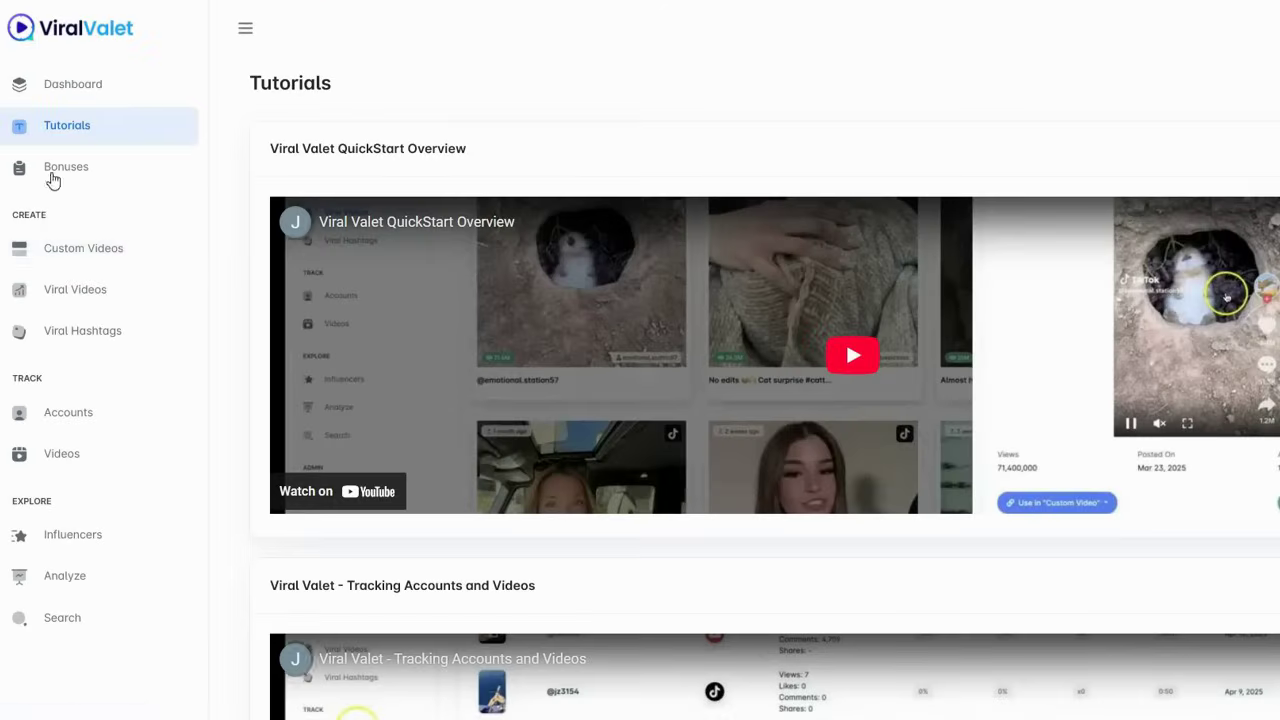
Step: Look through the tutorial videos on the Tutorials page
scroll(503, 226, "down", 5)
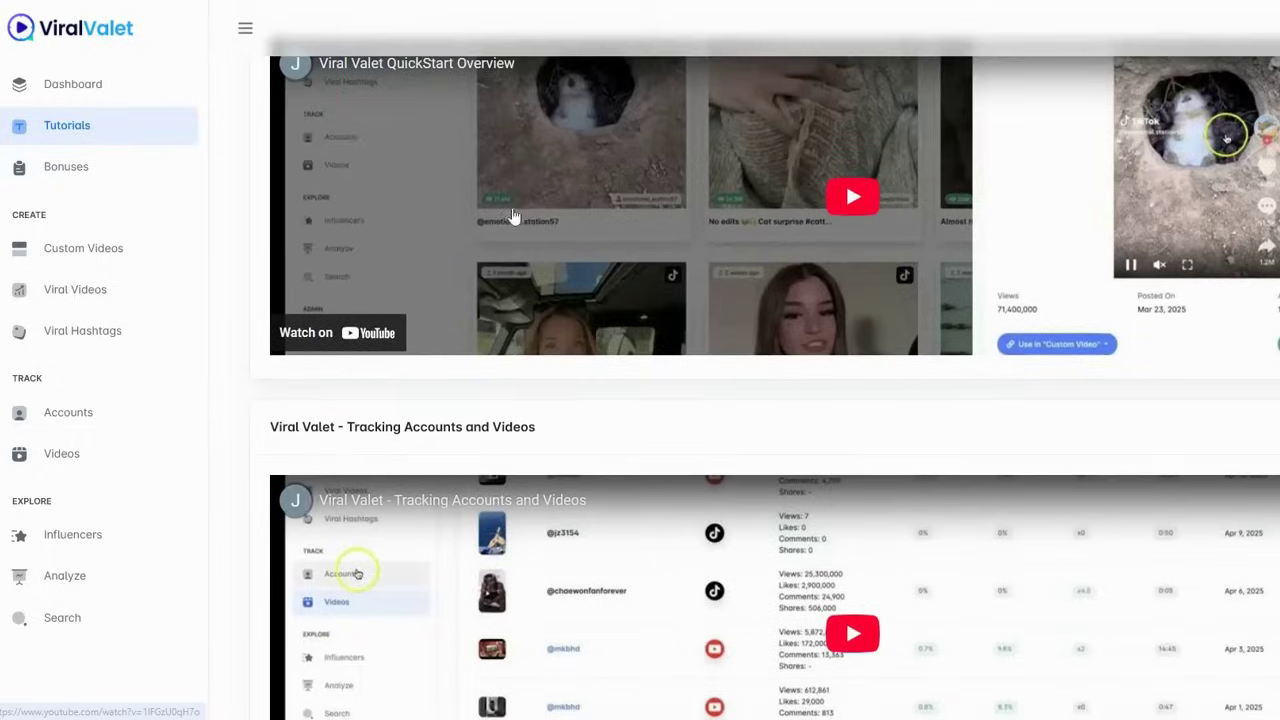
scroll(500, 260, "down", 2)
scroll(300, 250, "up", 8)
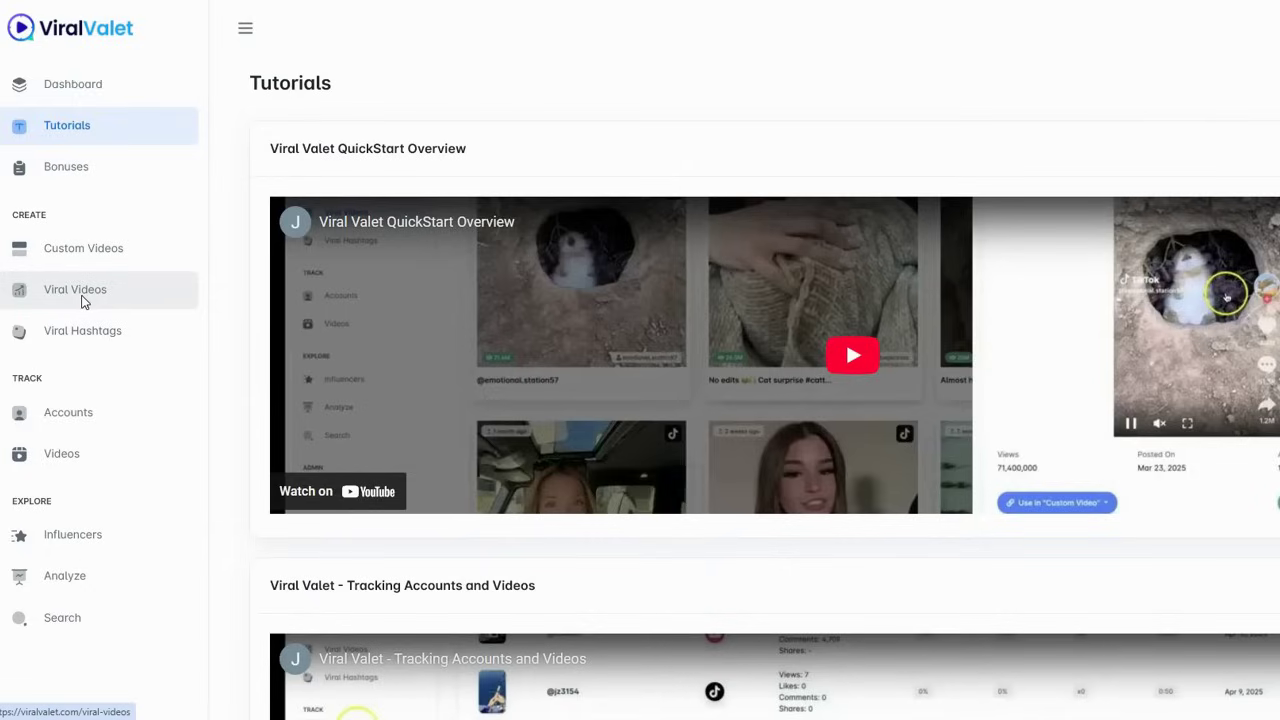
Step: Find "Invite the panda over today." among the viral videos and use it as the First Video of a custom video
left_click(84, 300)
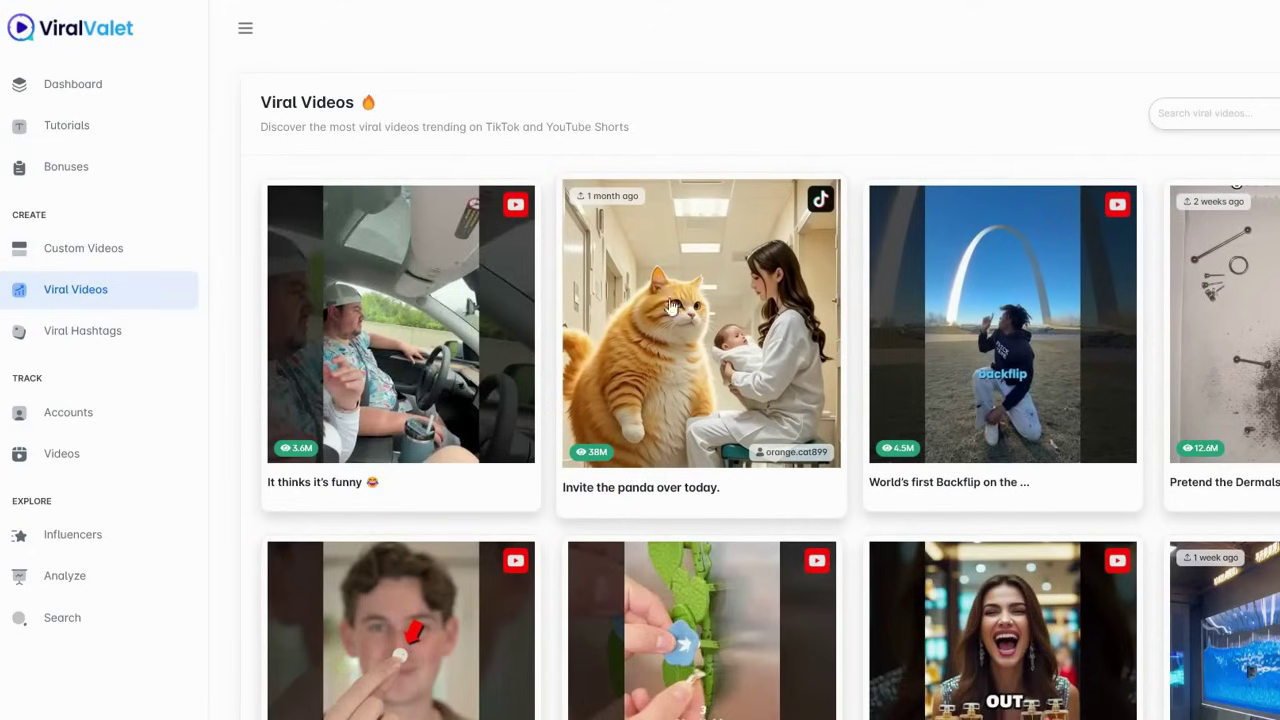
scroll(931, 297, "down", 3)
scroll(1083, 410, "up", 3)
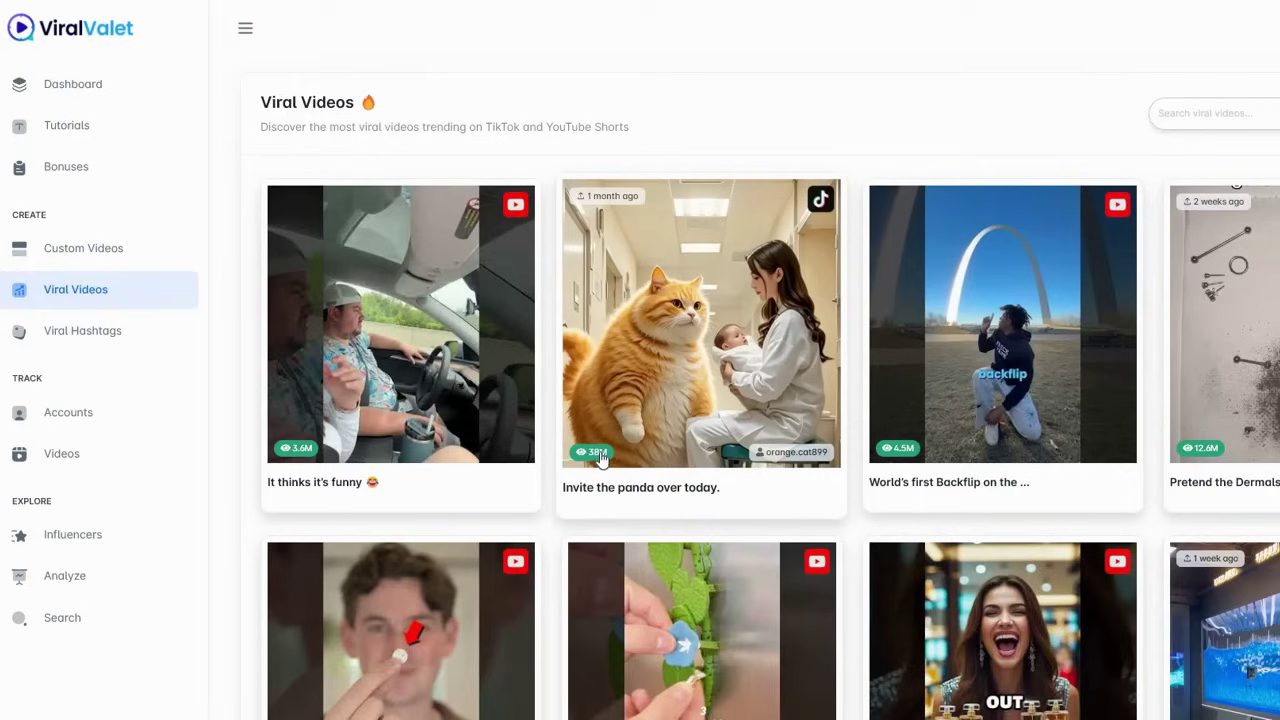
left_click(673, 386)
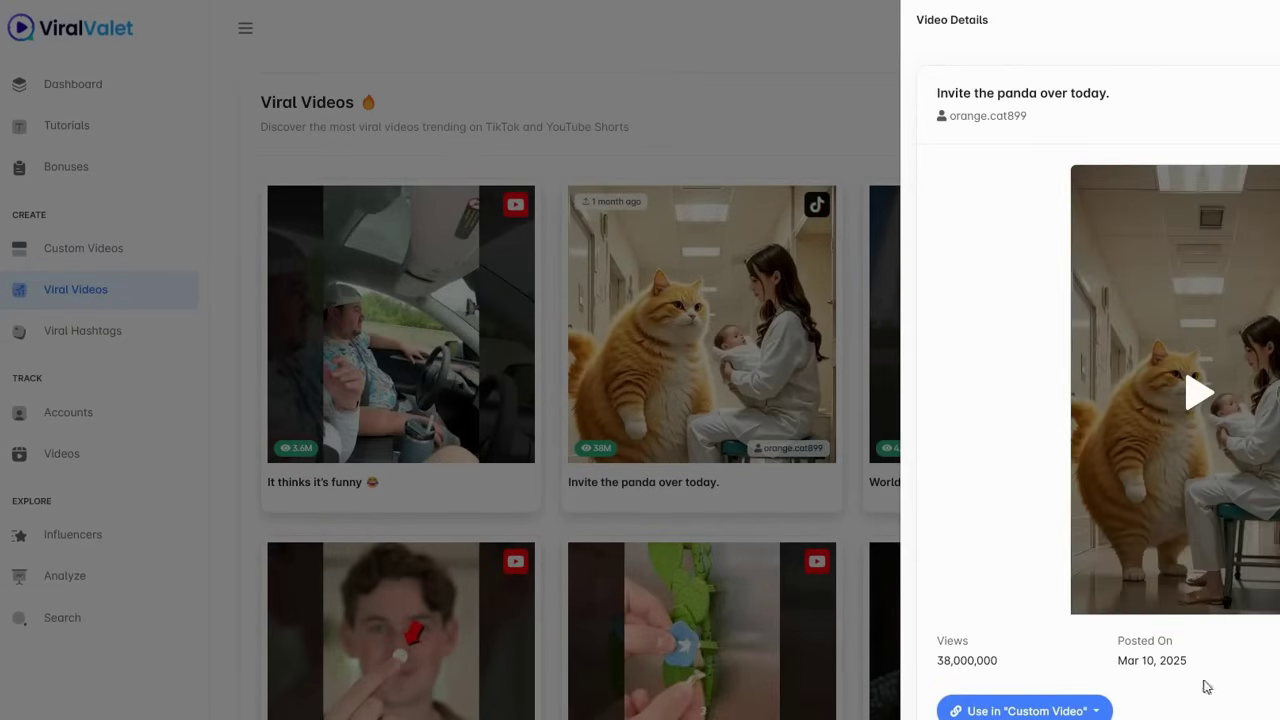
left_click(1011, 713)
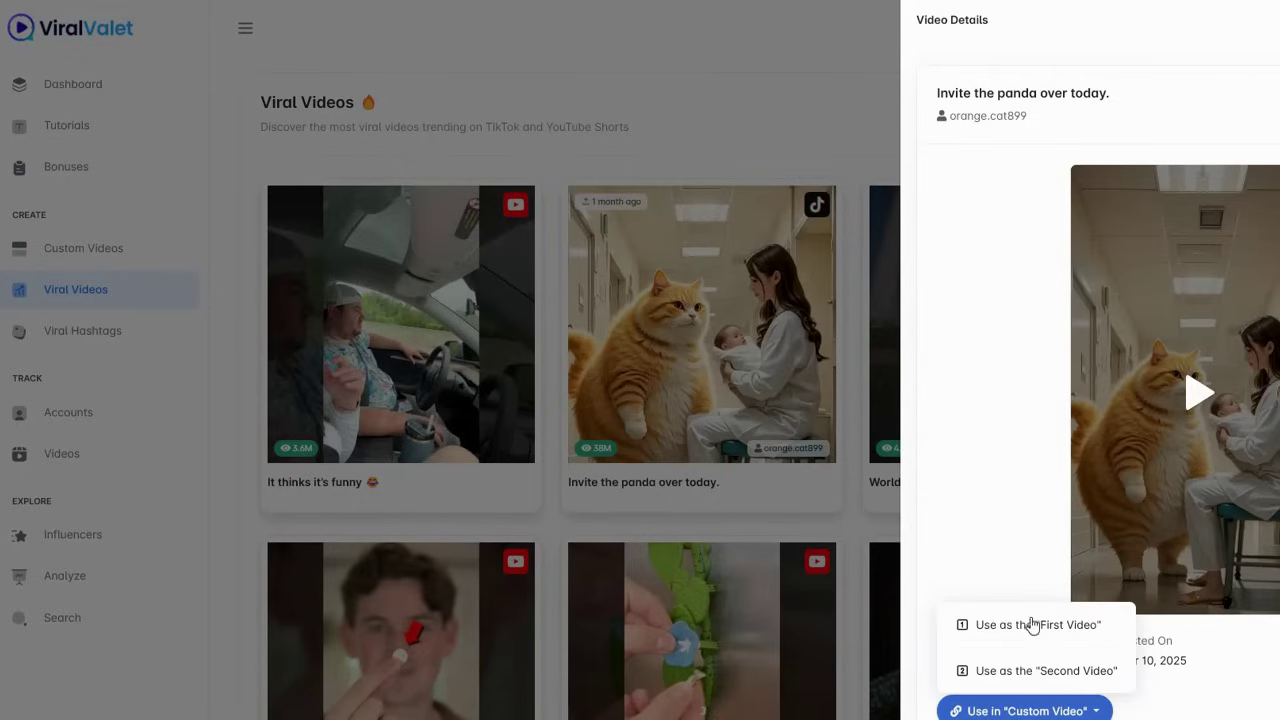
left_click(1032, 625)
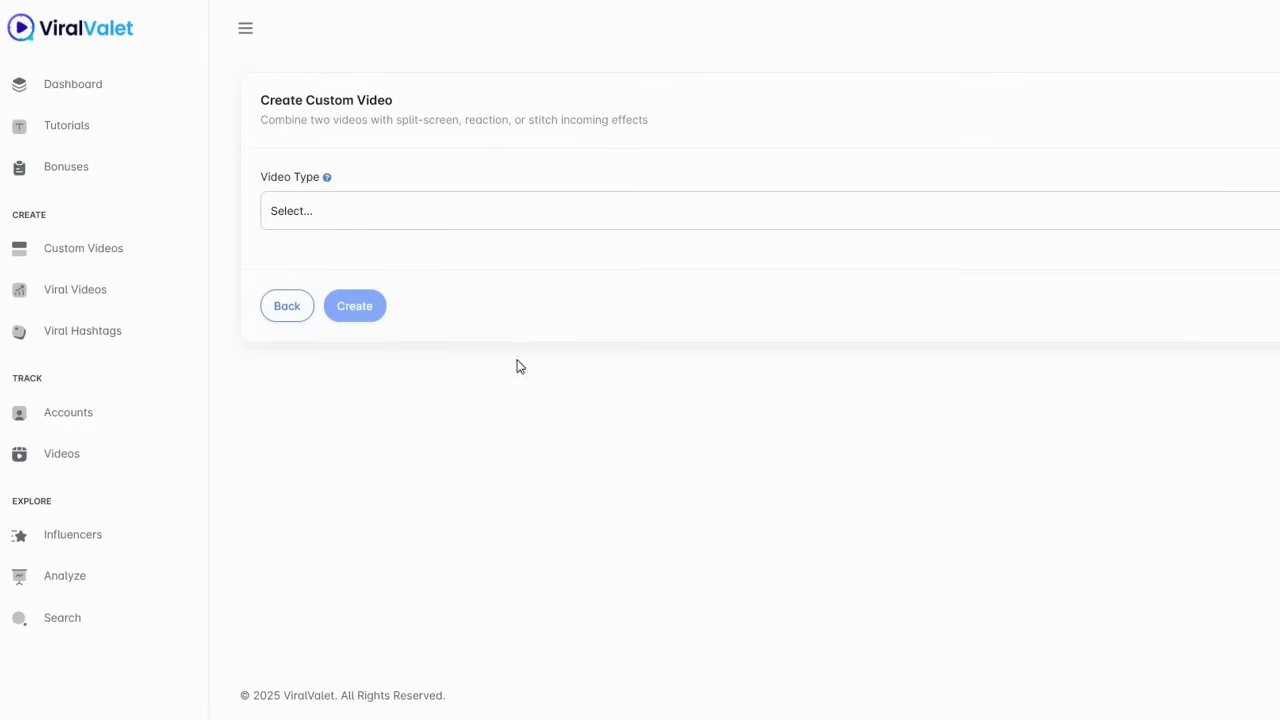
Step: Set the custom video's type to Reaction (picture-in-picture) and its reaction corner to Top Left
left_click(411, 209)
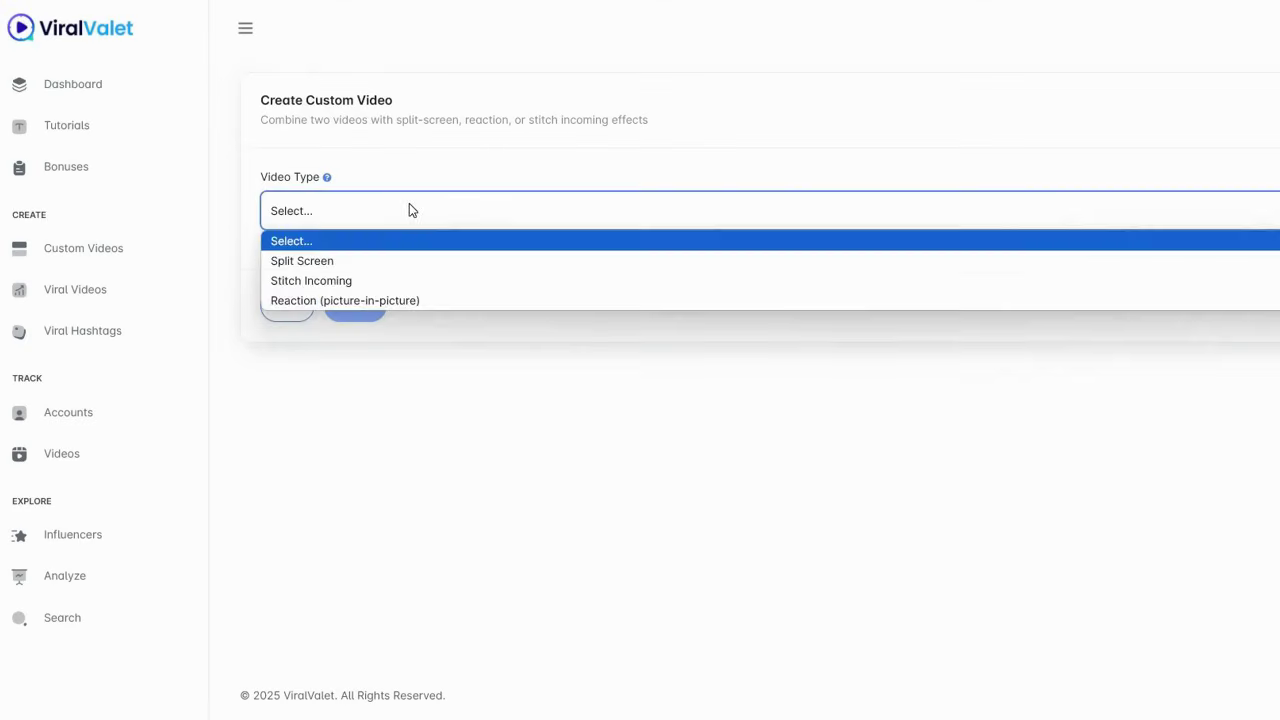
left_click(351, 300)
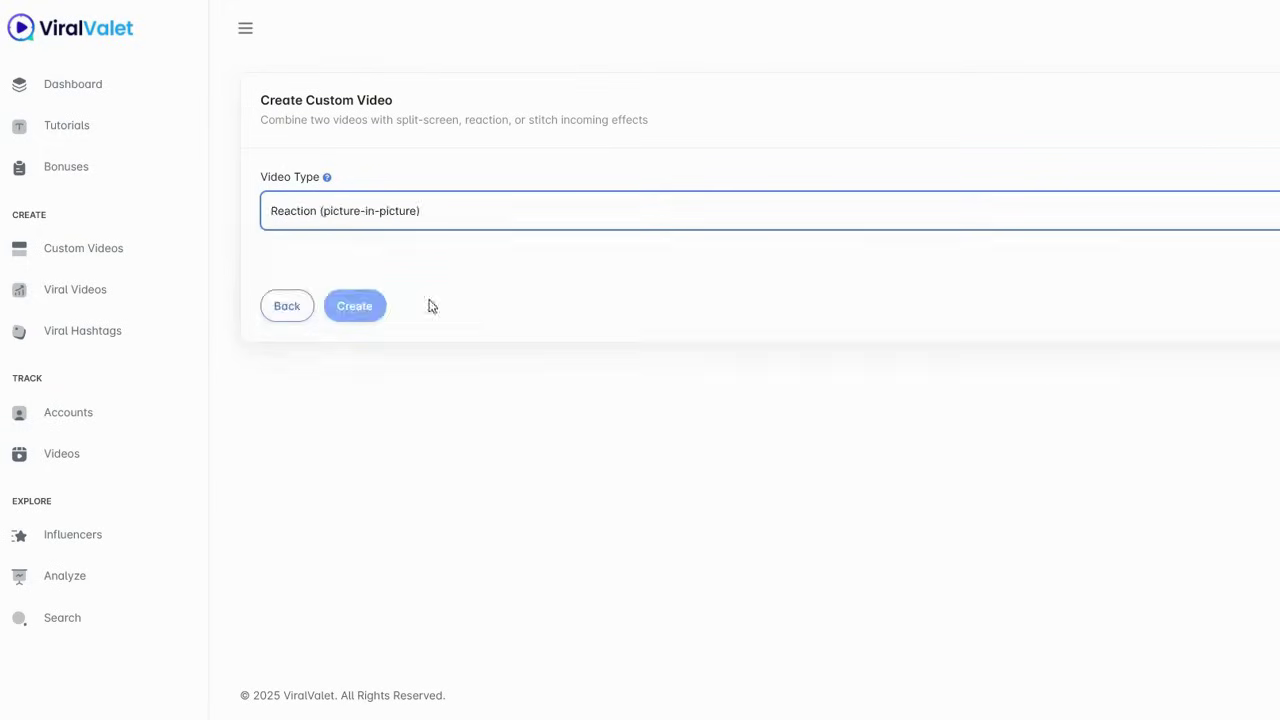
left_click(350, 296)
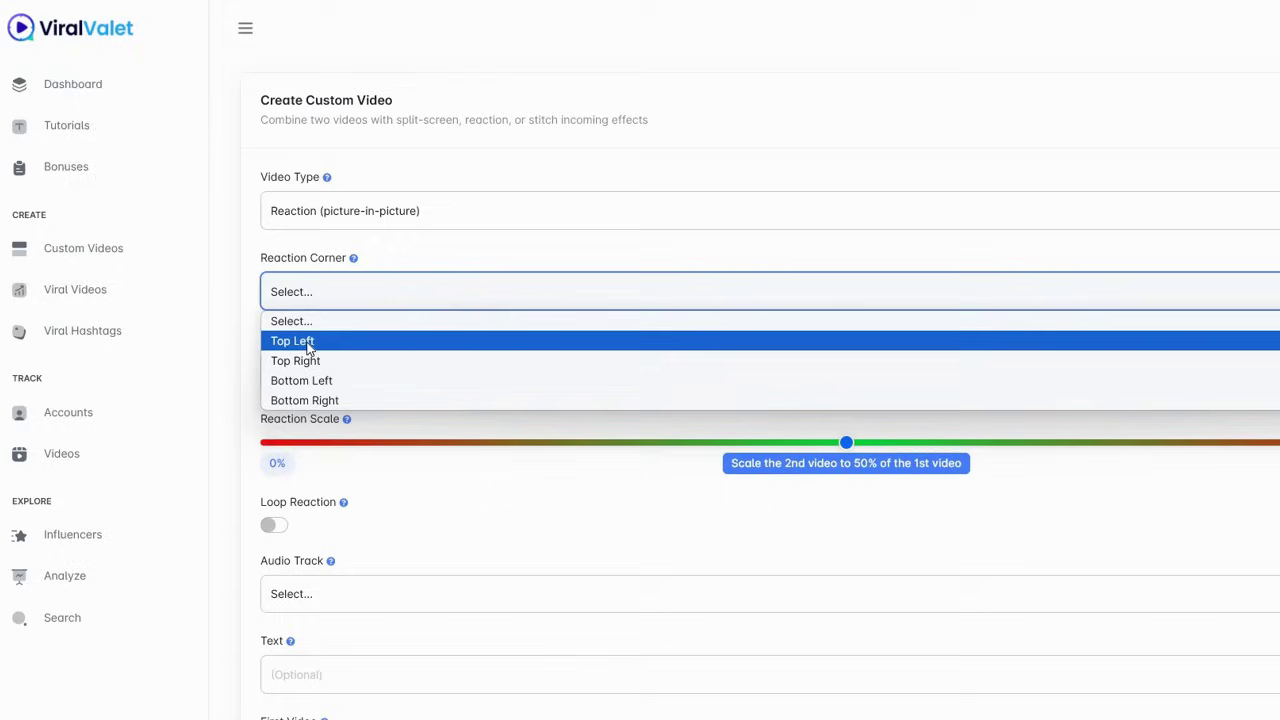
left_click(397, 348)
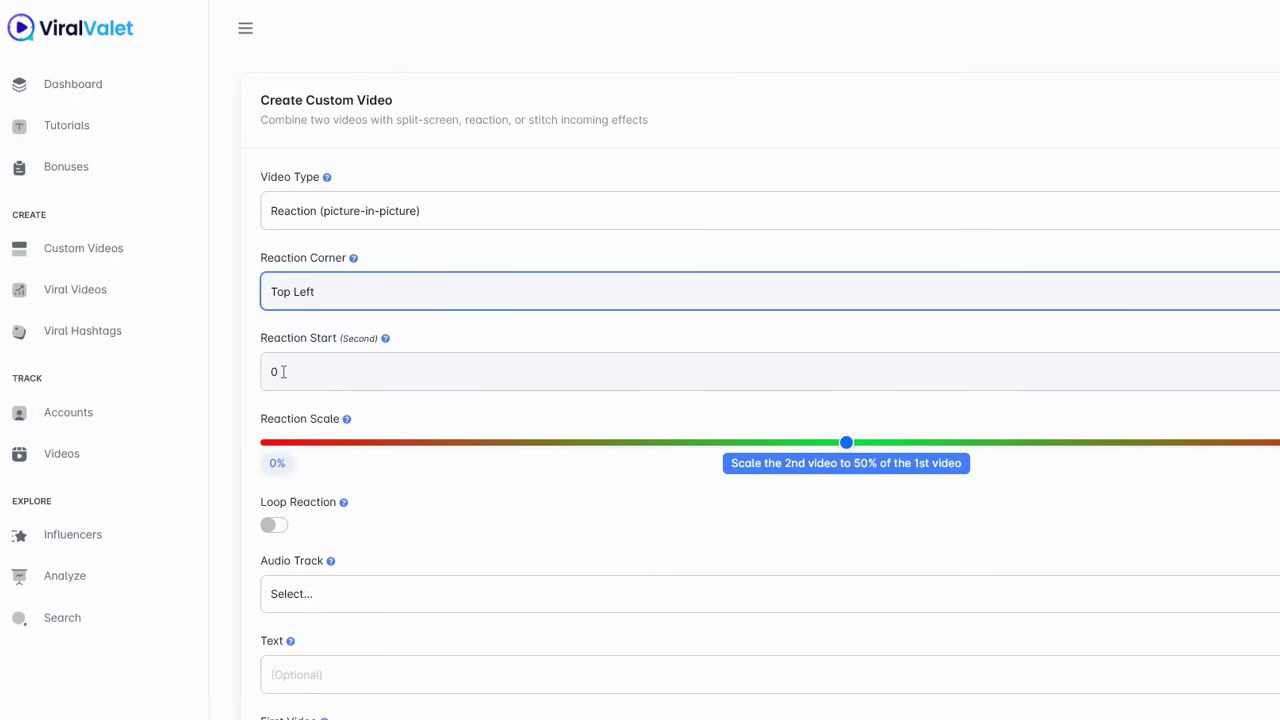
Step: Scale the reaction video to 37% of the first video and turn on Loop Reaction
left_click(286, 372)
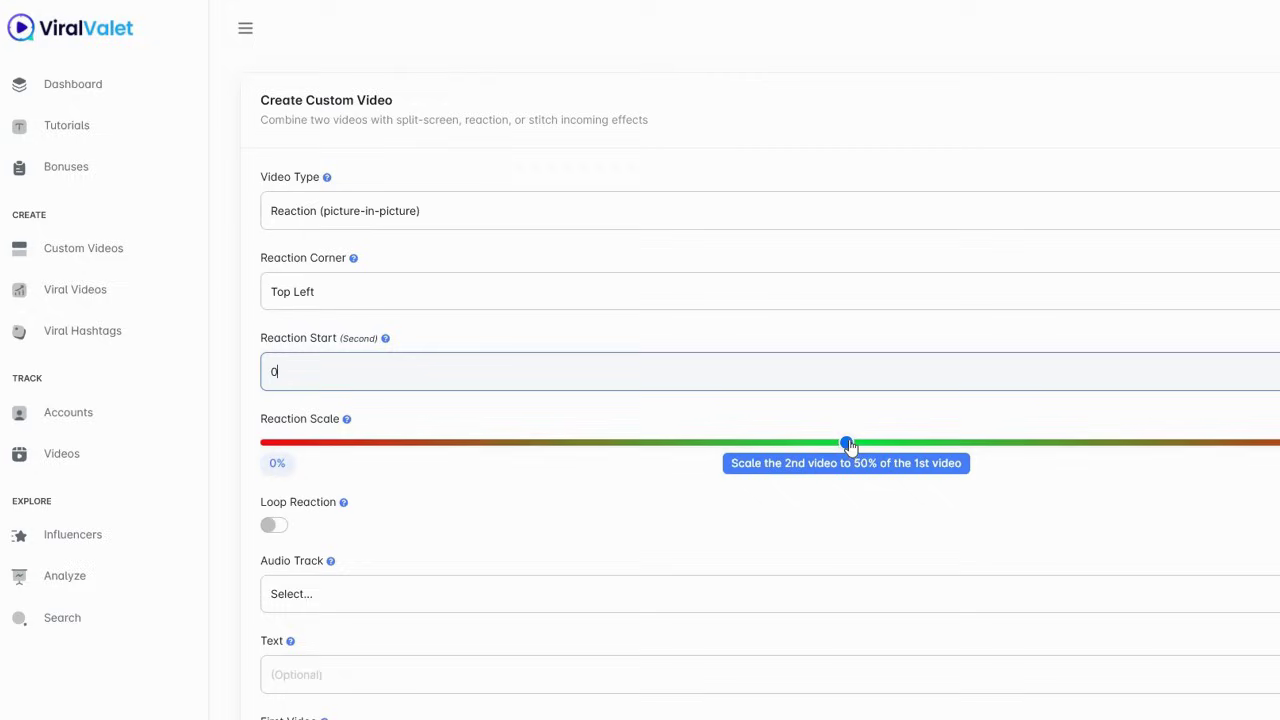
left_click(715, 442)
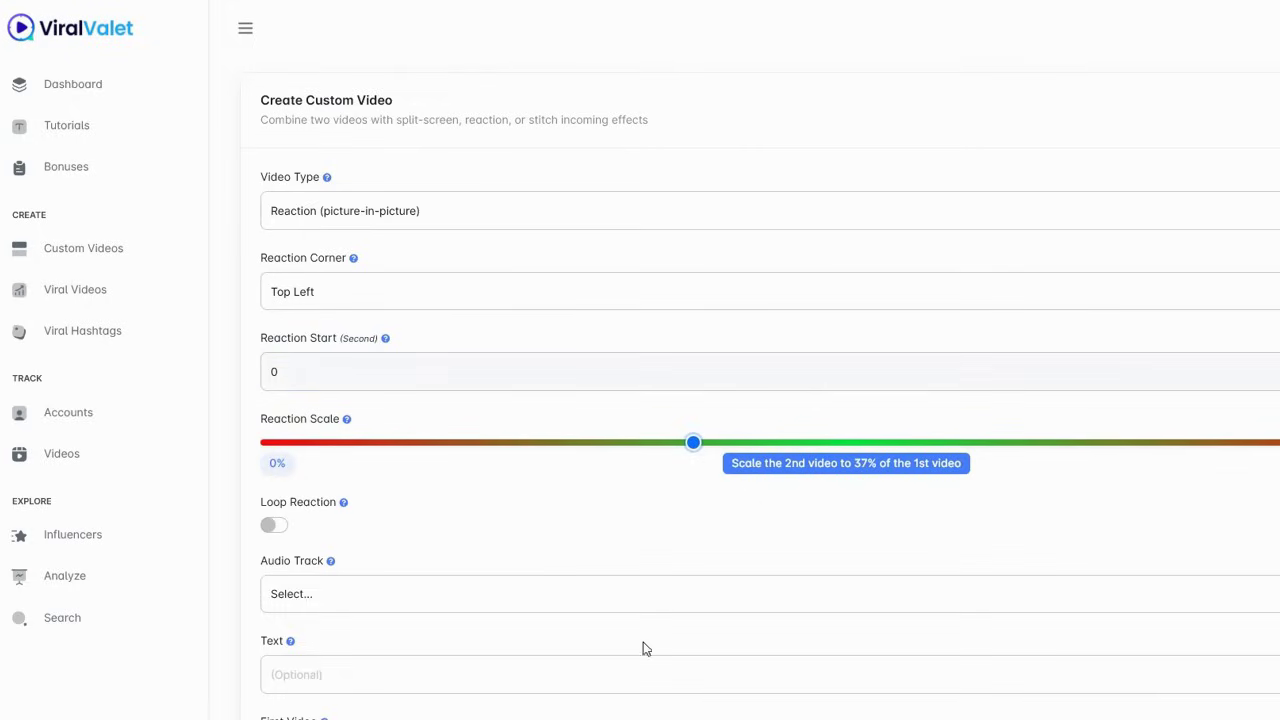
left_click(278, 531)
Step: Use the First video's audio track for the custom video
scroll(395, 436, "down", 2)
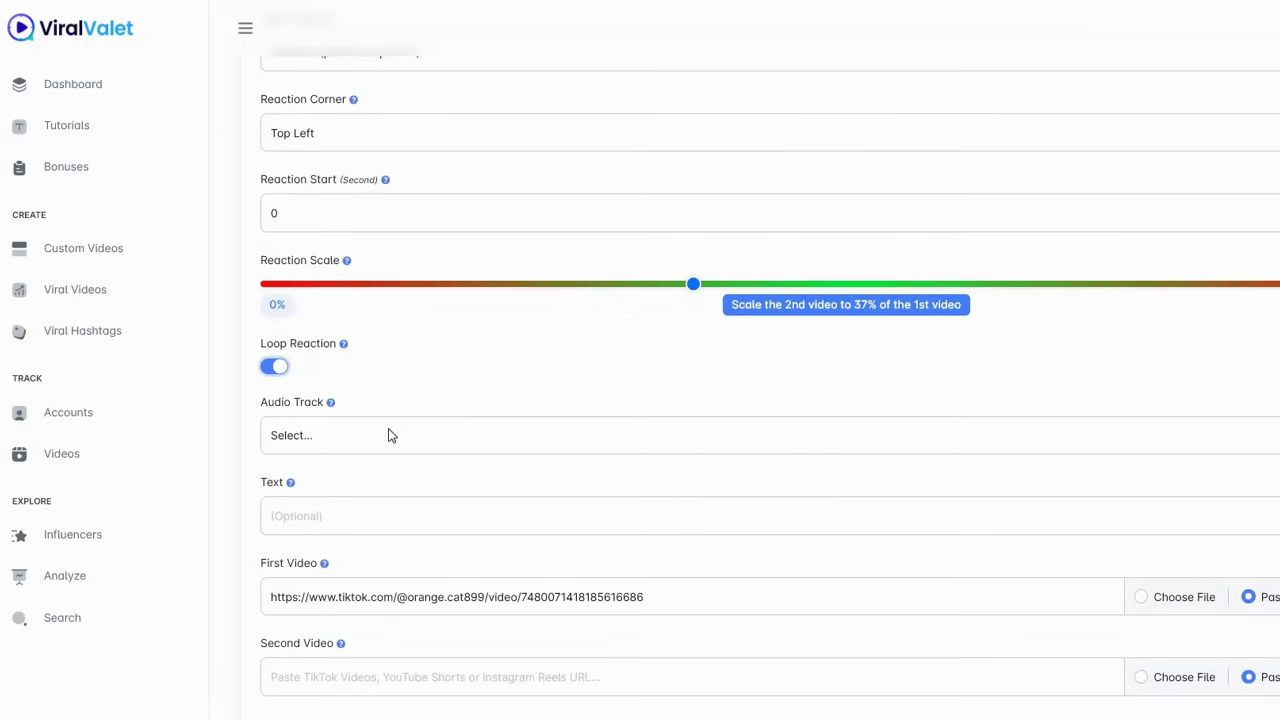
left_click(390, 435)
left_click(309, 488)
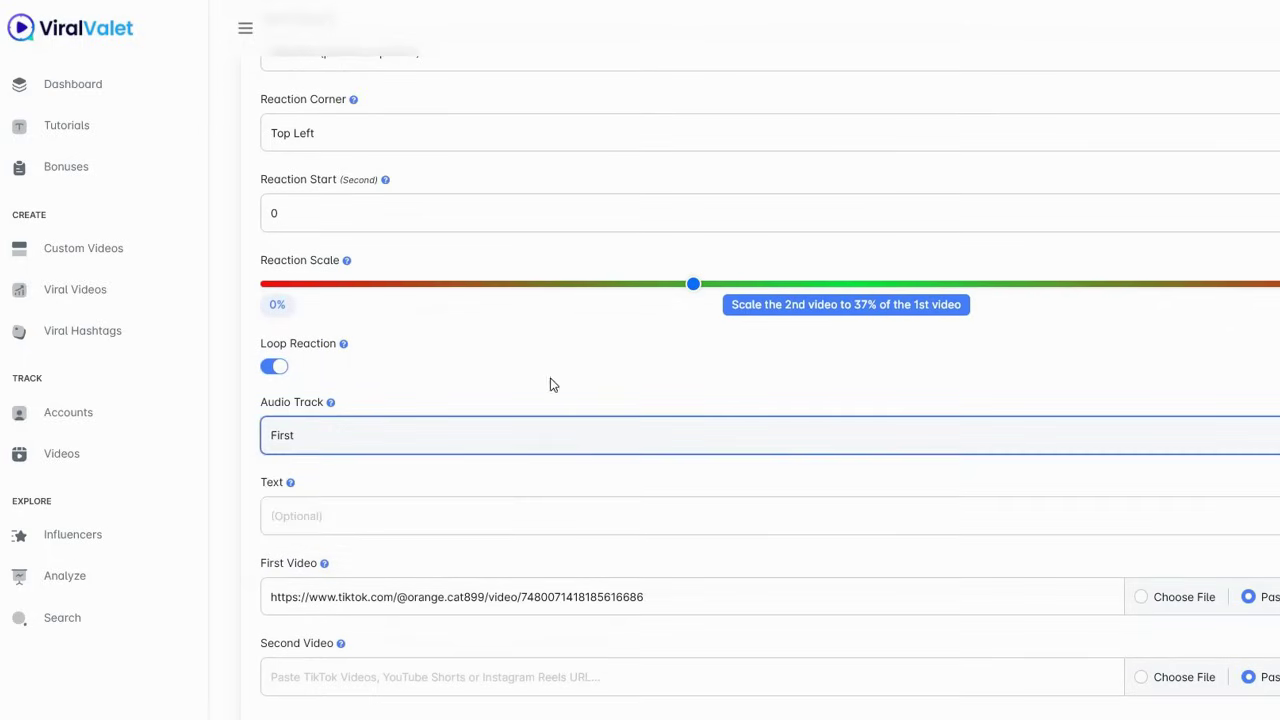
Step: Add the overlay text "Can't Stop Laughing! 🤣🤣🤣" with its placement set to Bottom
scroll(294, 363, "down", 2)
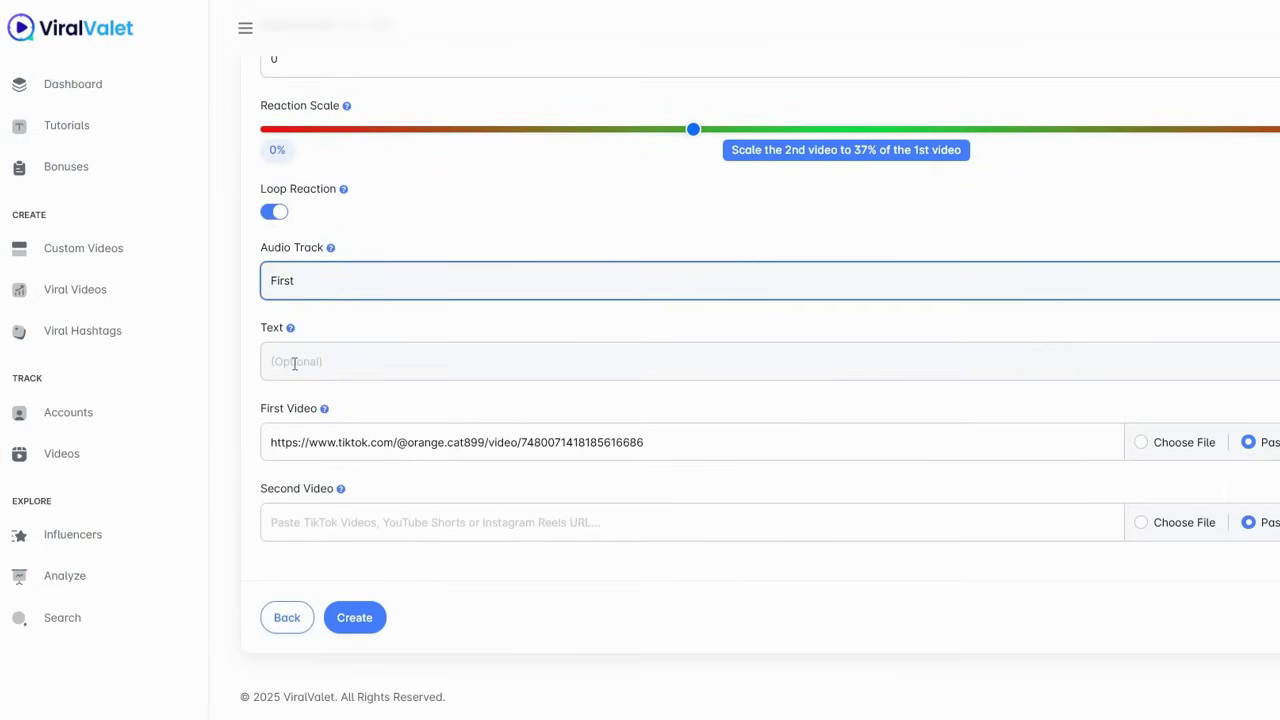
left_click(295, 363)
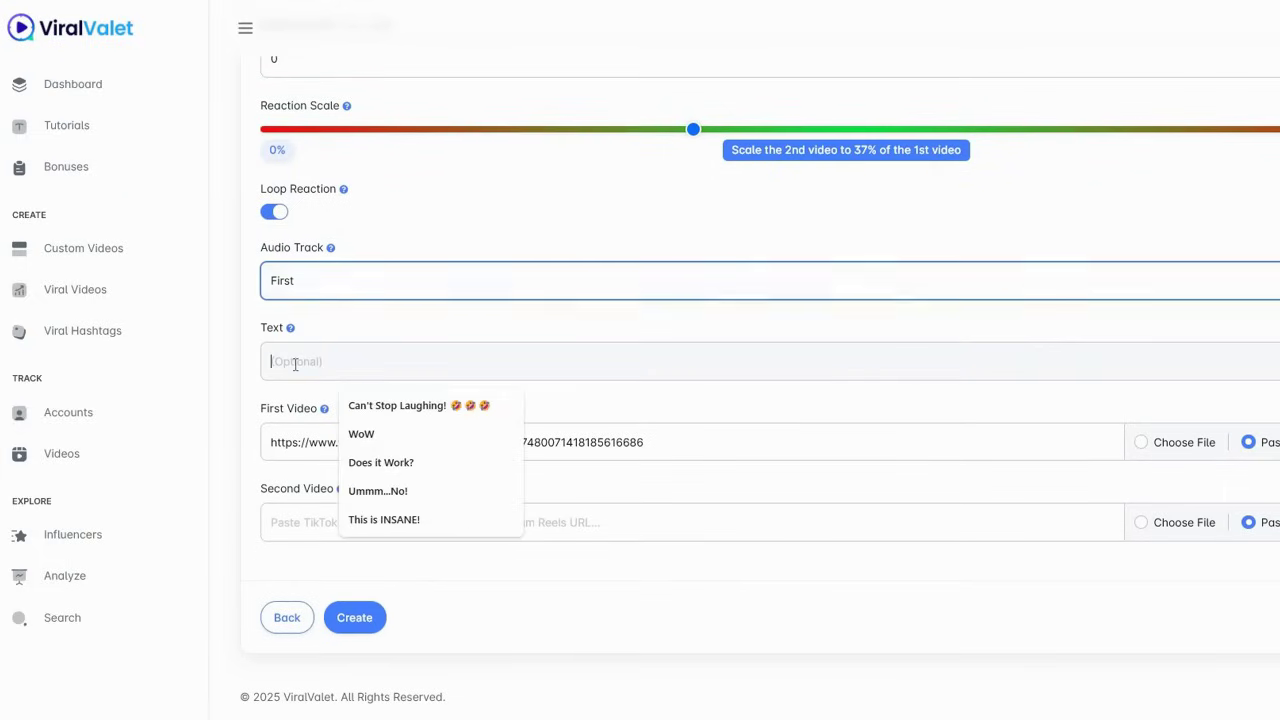
left_click(422, 405)
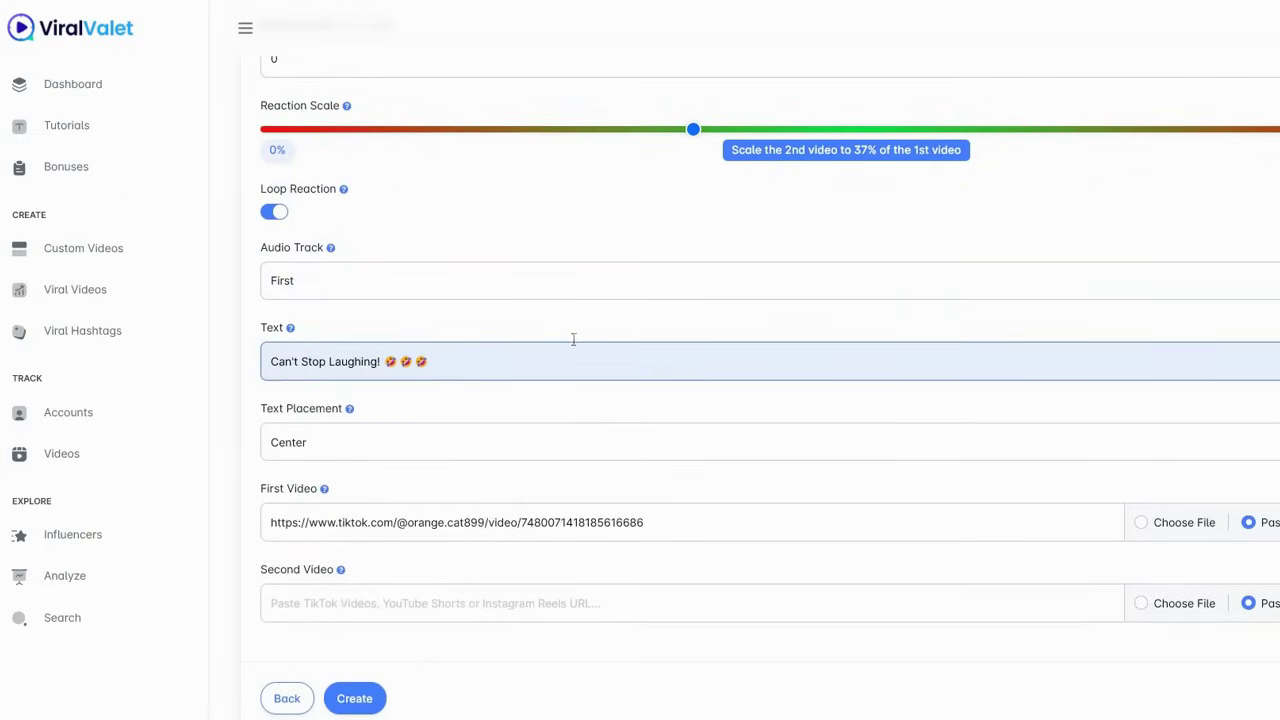
scroll(369, 393, "down", 1)
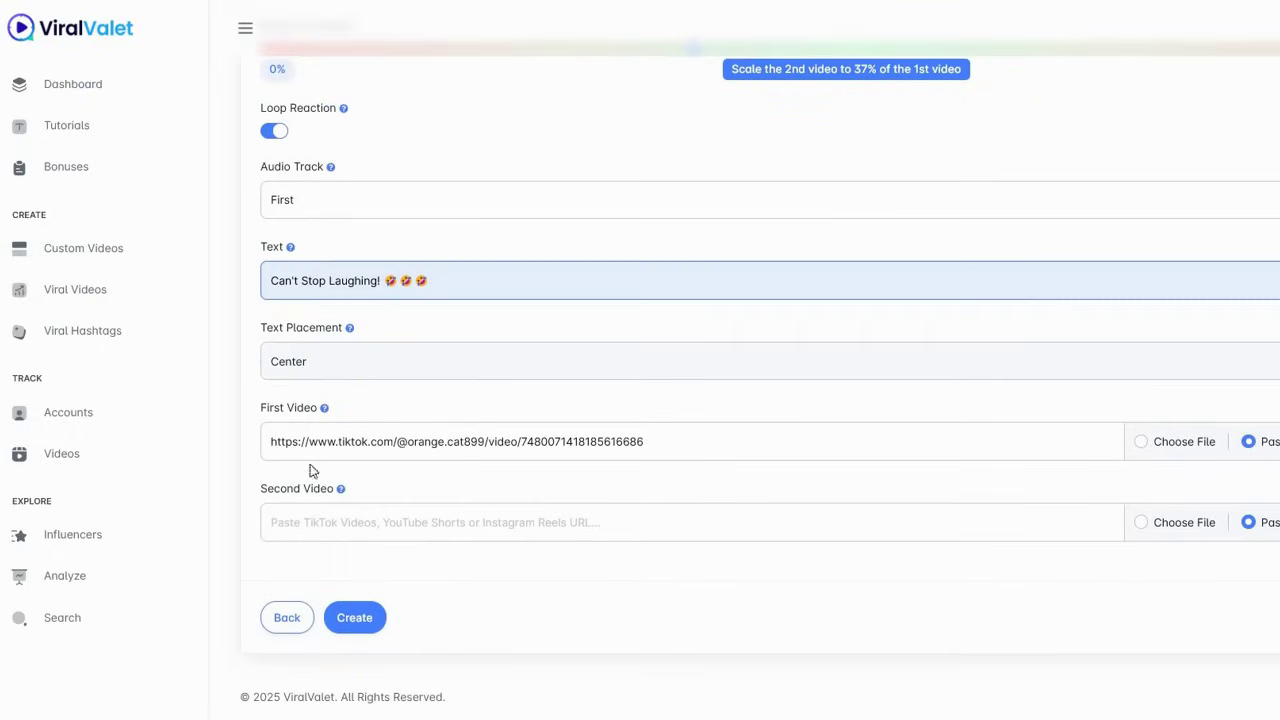
left_click(300, 361)
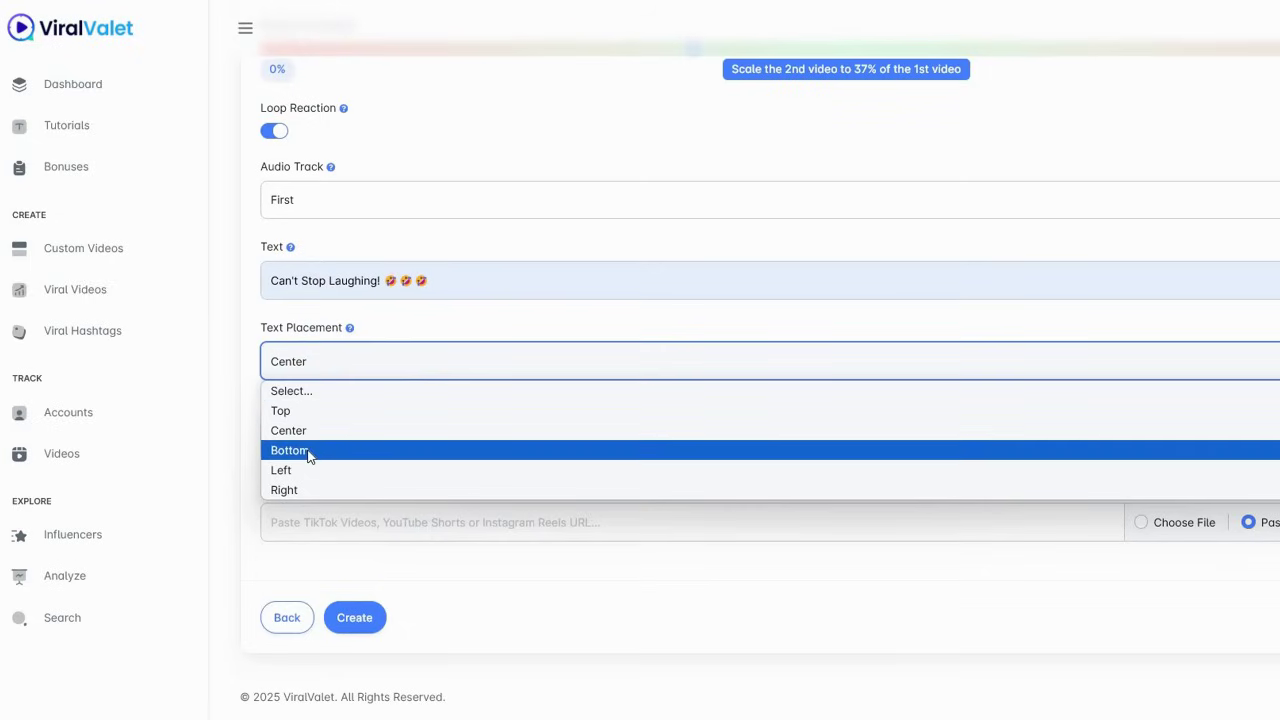
key("Return")
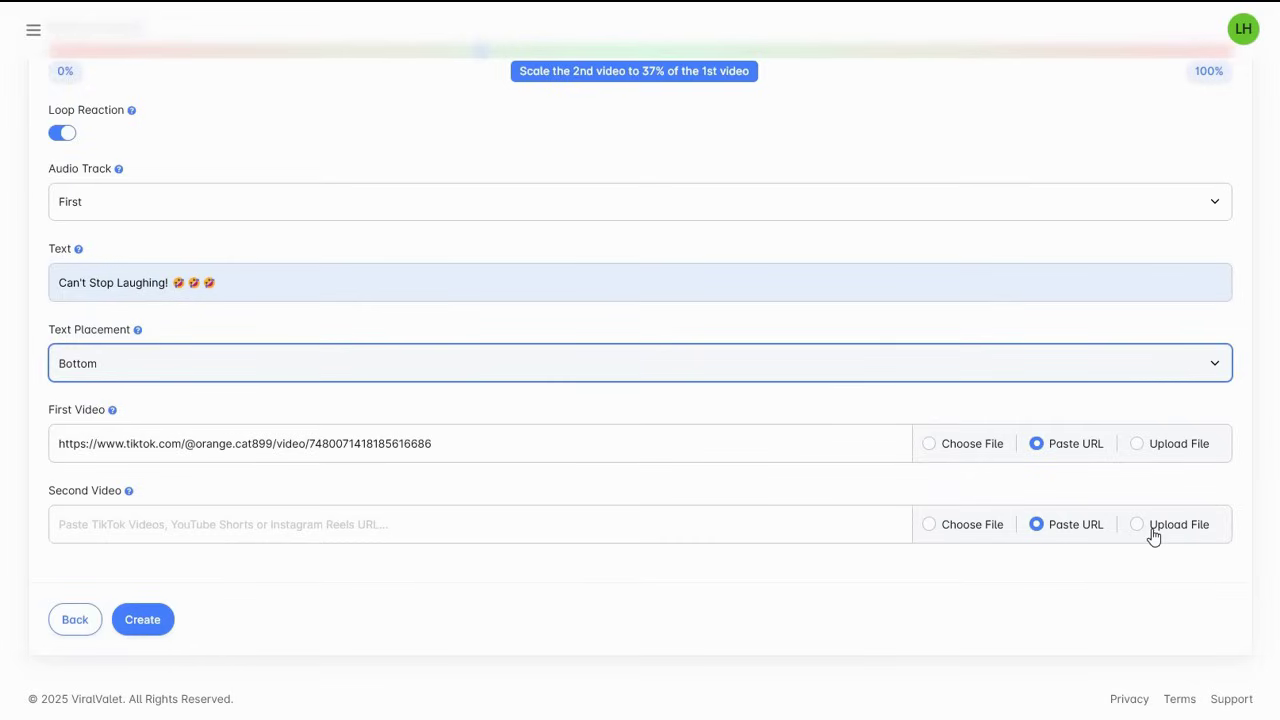
Step: Choose excited-young-woman-laughing.mp4 from the DFY laughing reactions as the second video, and create the custom video
left_click(931, 535)
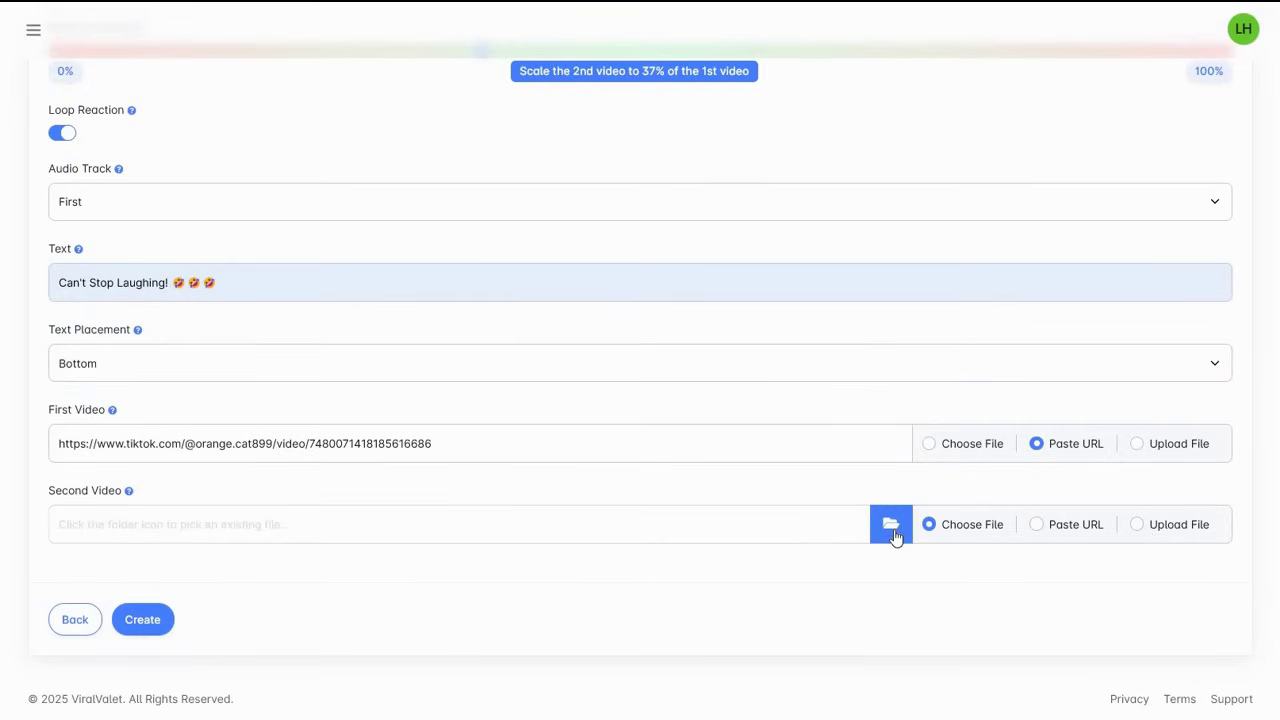
left_click(893, 538)
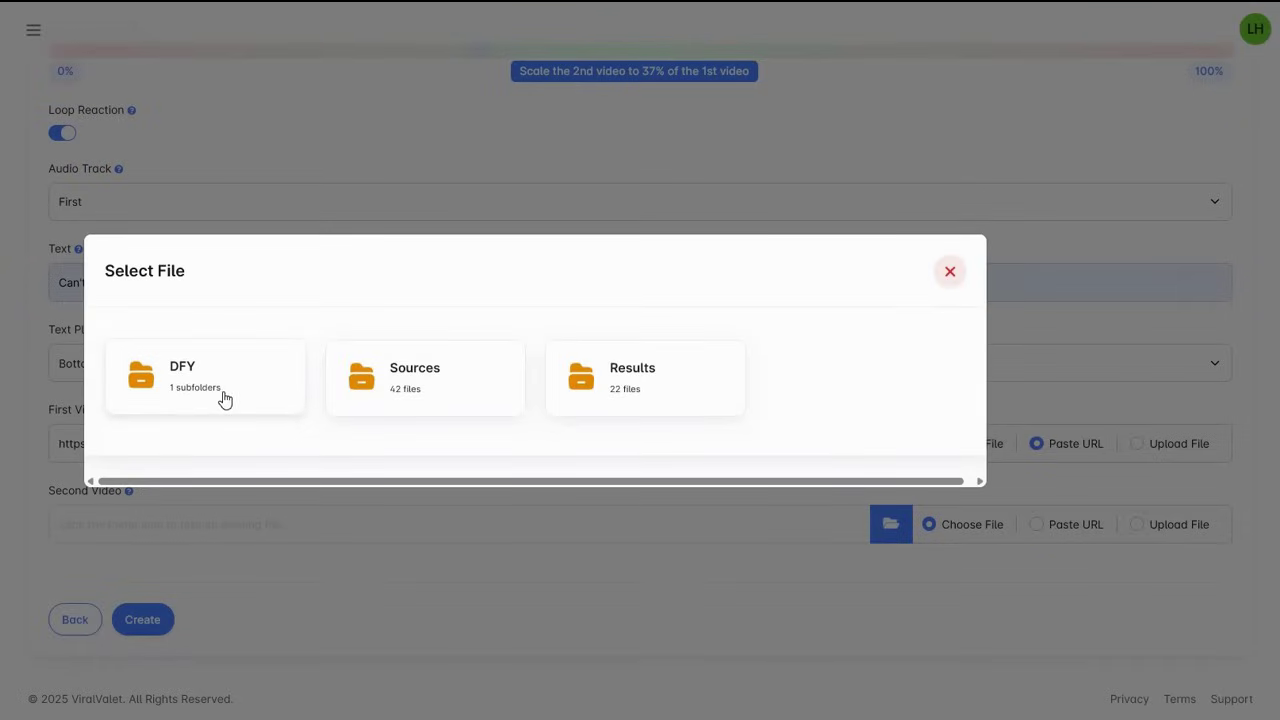
left_click(225, 400)
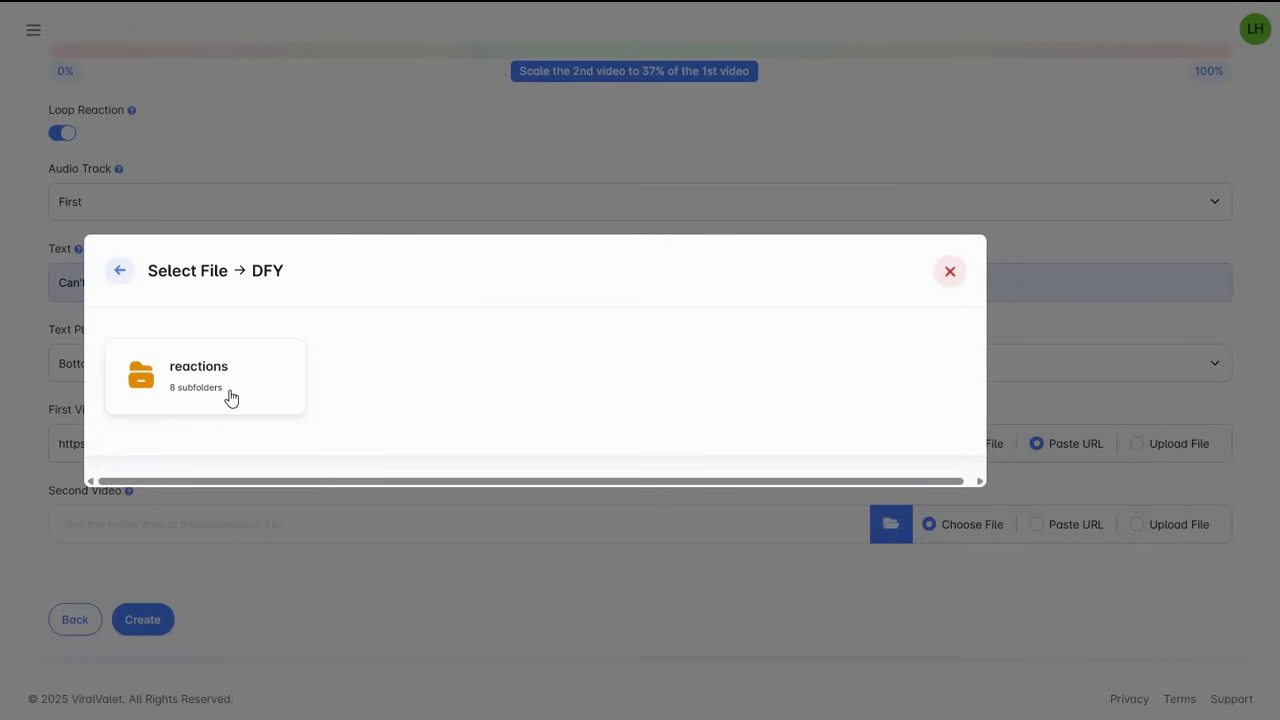
left_click(230, 397)
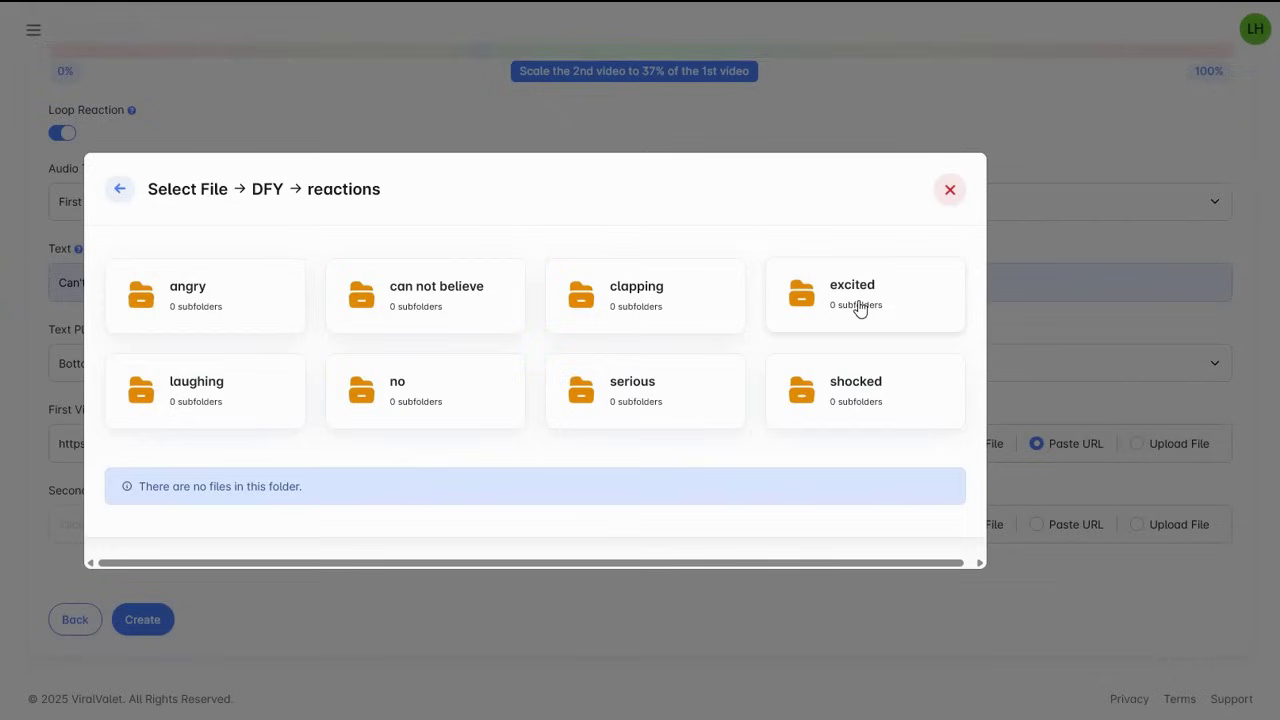
left_click(227, 397)
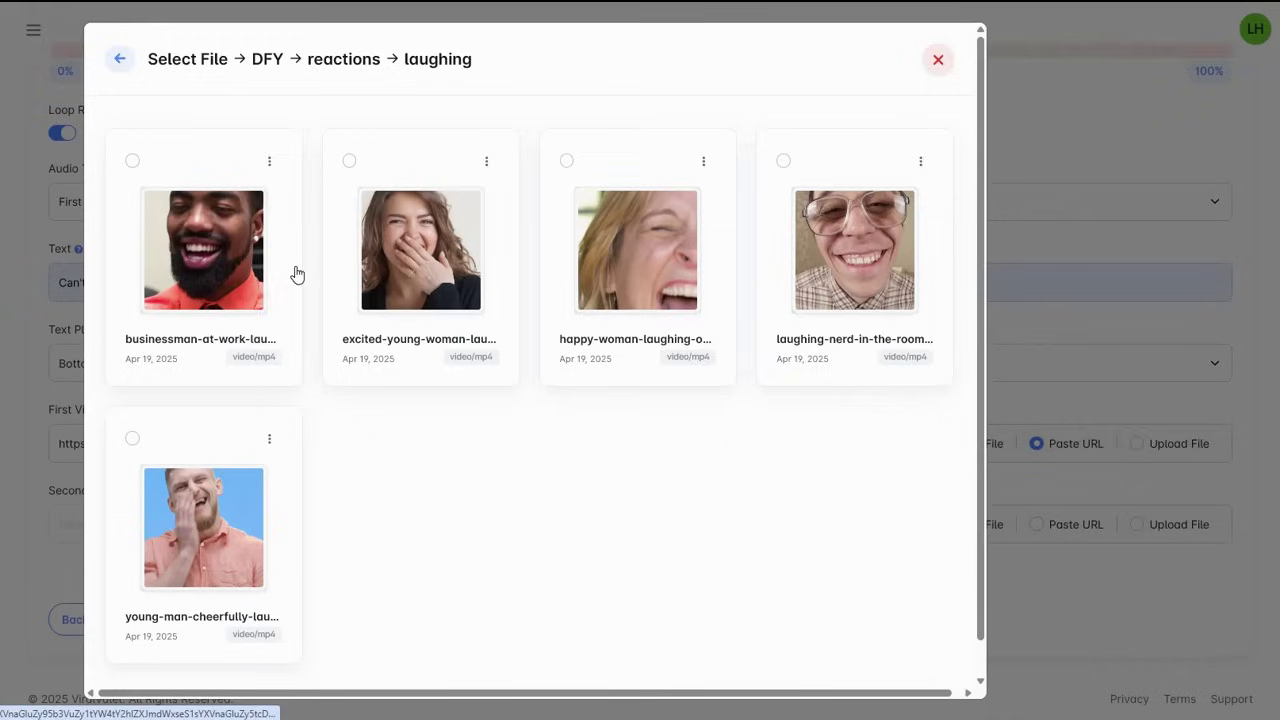
left_click(349, 163)
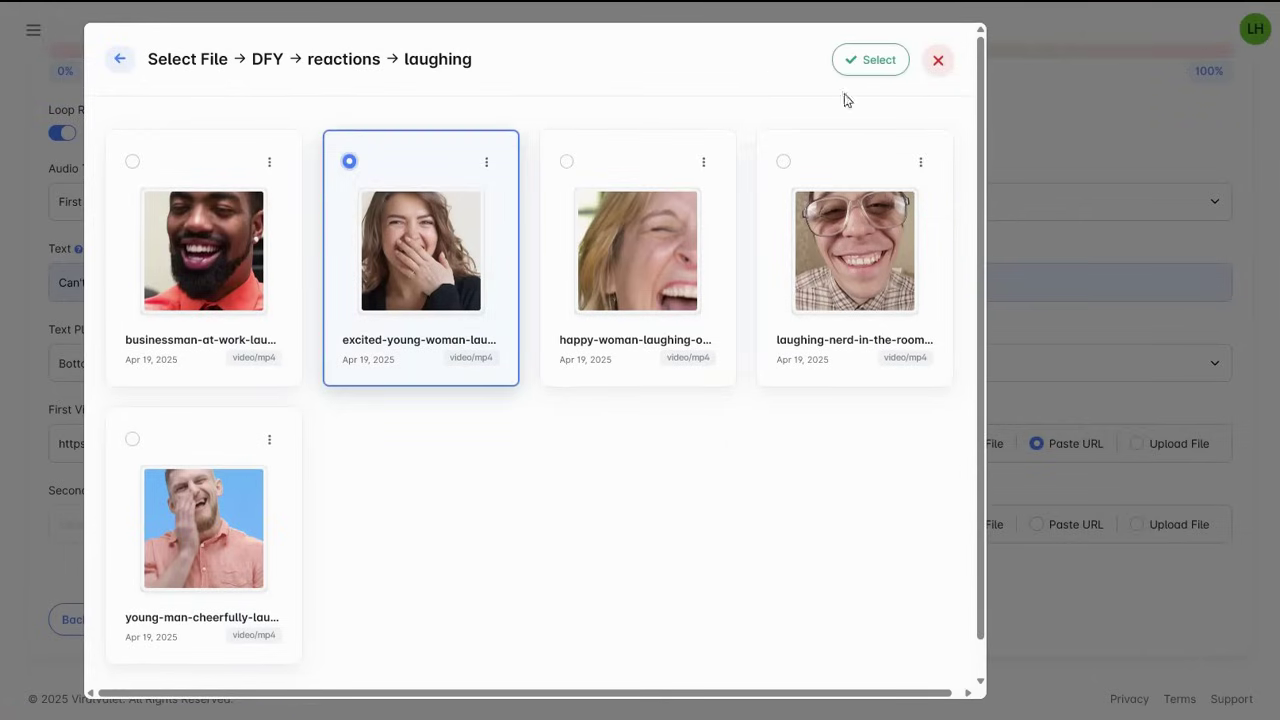
left_click(875, 68)
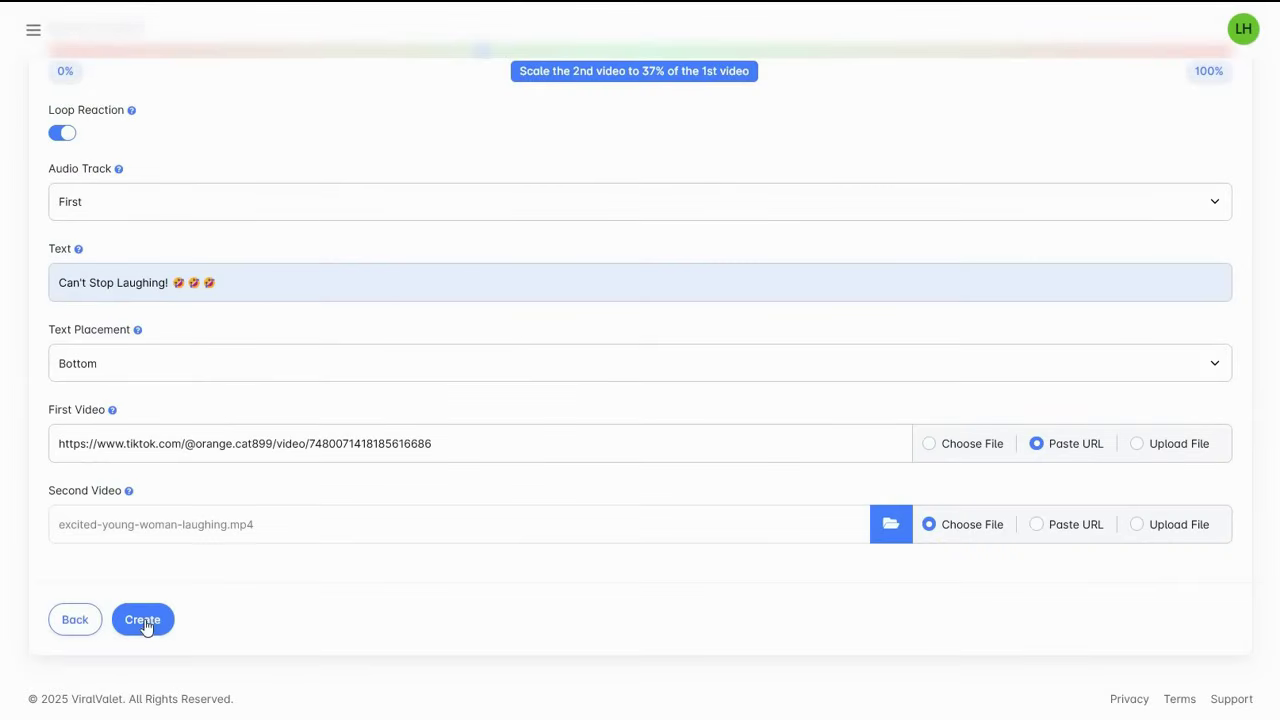
left_click(143, 620)
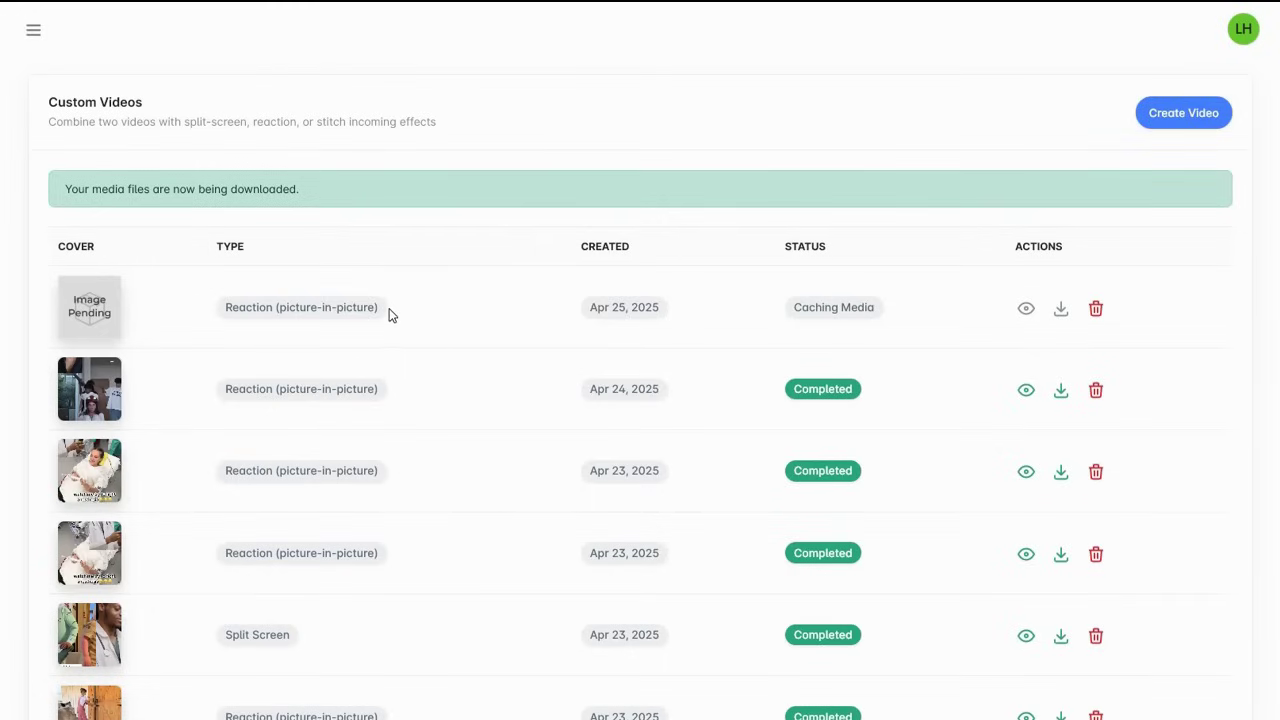
Step: Play the previews of two completed split-screen videos, the one with the doctor and the one with the snack bags
scroll(476, 352, "down", 2)
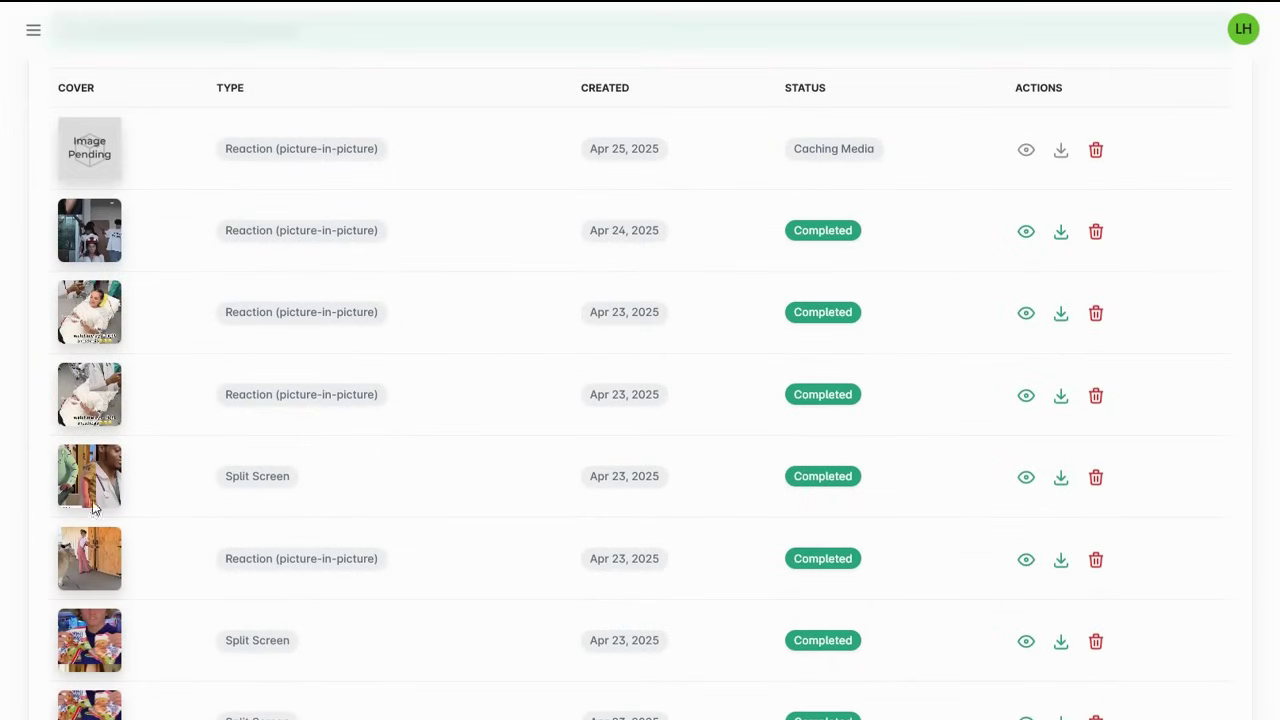
left_click(1026, 480)
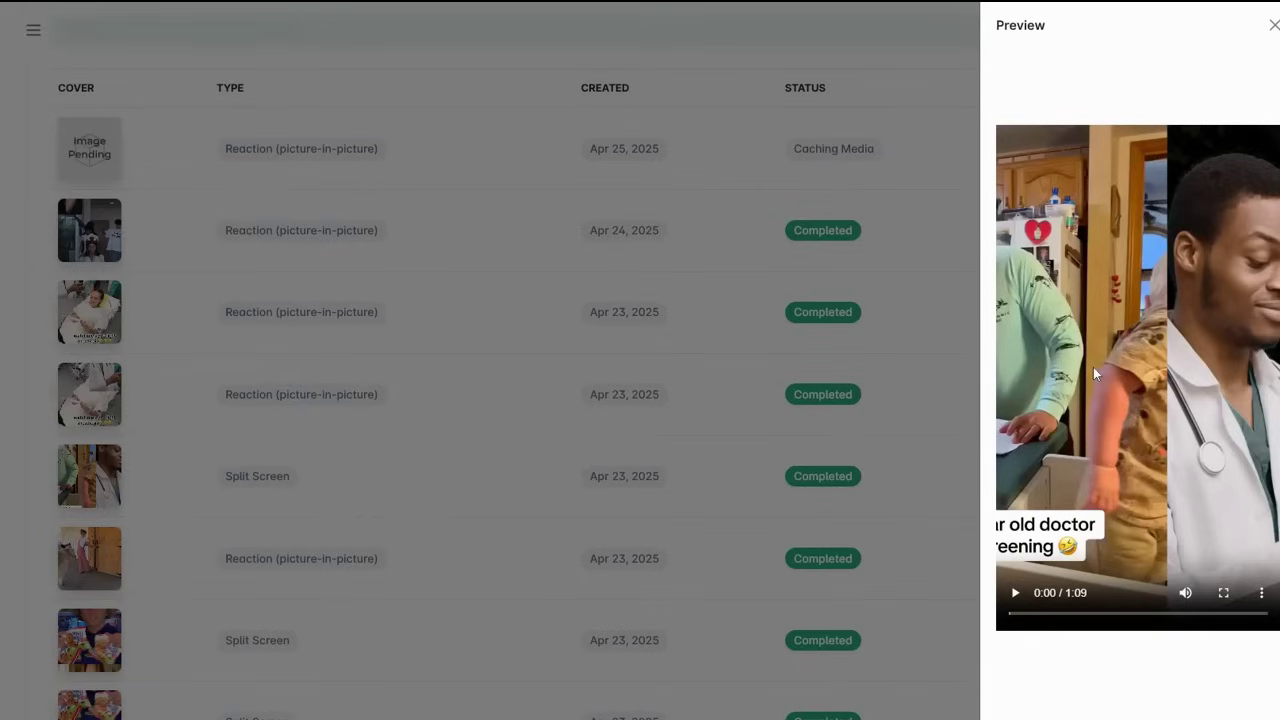
left_click(1017, 593)
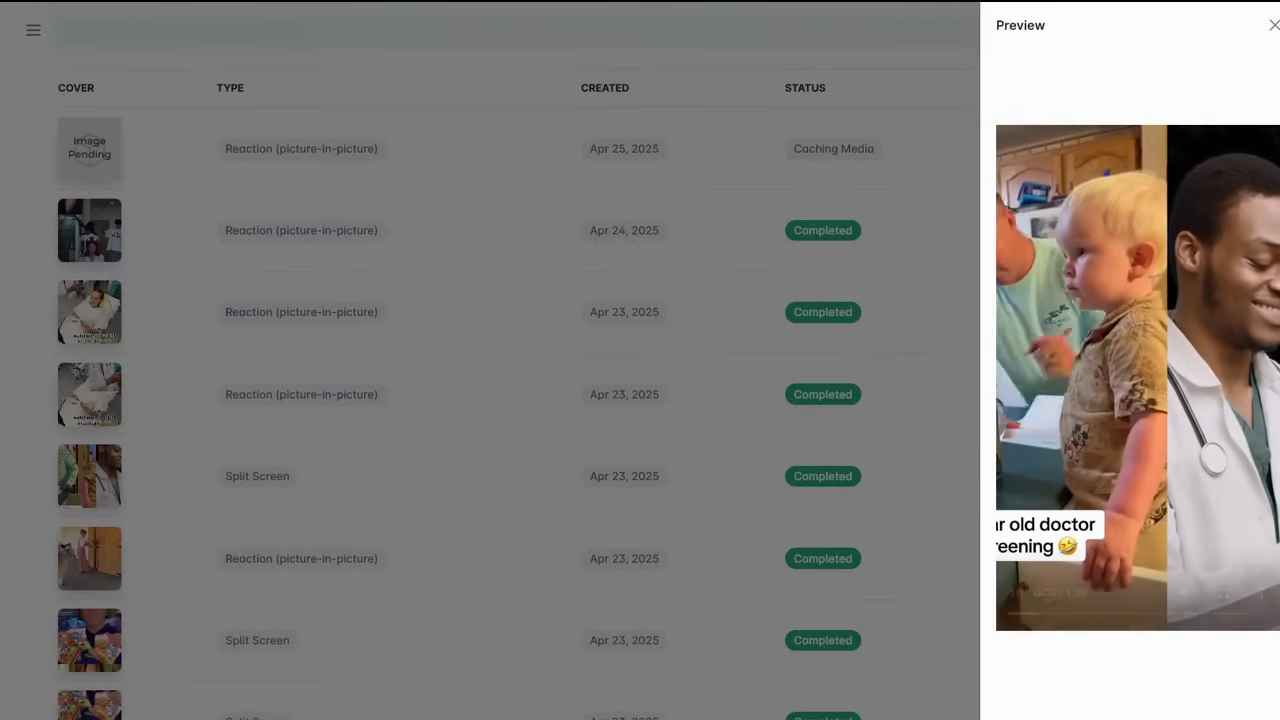
left_click(1274, 27)
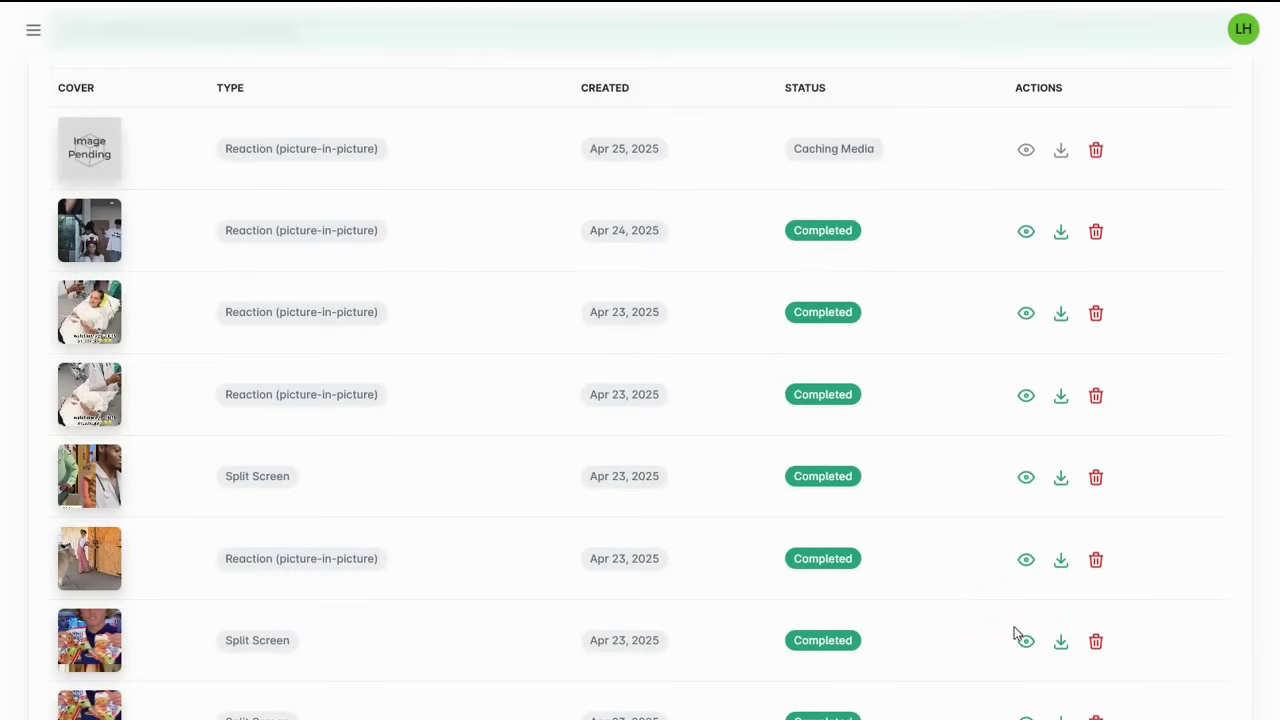
left_click(1027, 641)
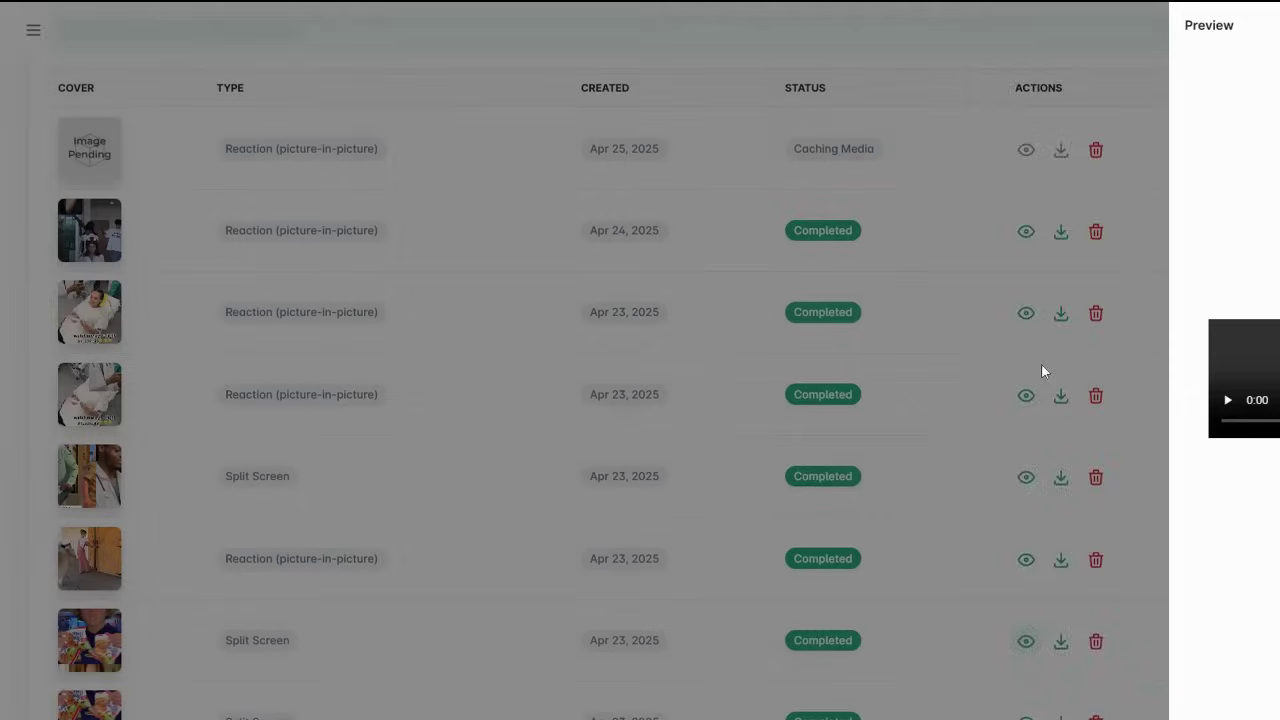
left_click(1039, 401)
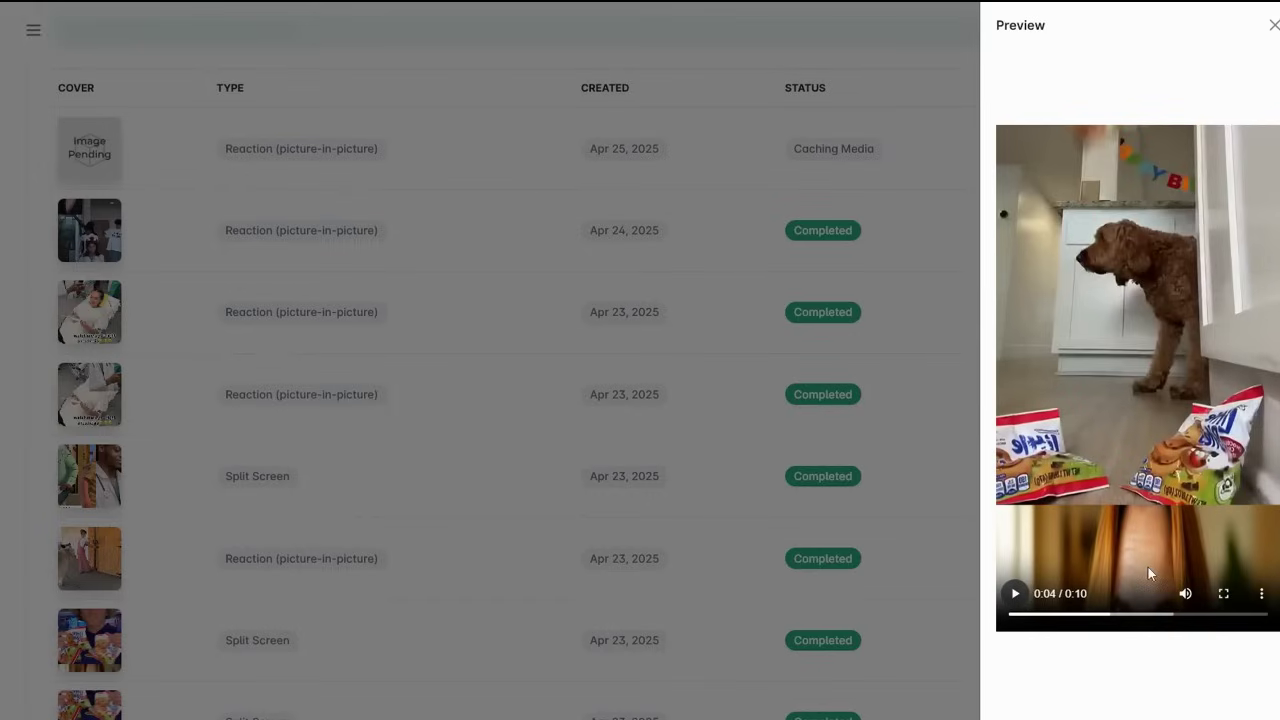
Step: Play the preview of the completed picture-in-picture reaction with the anesthesia patient, closing the preview when done
left_click(1274, 26)
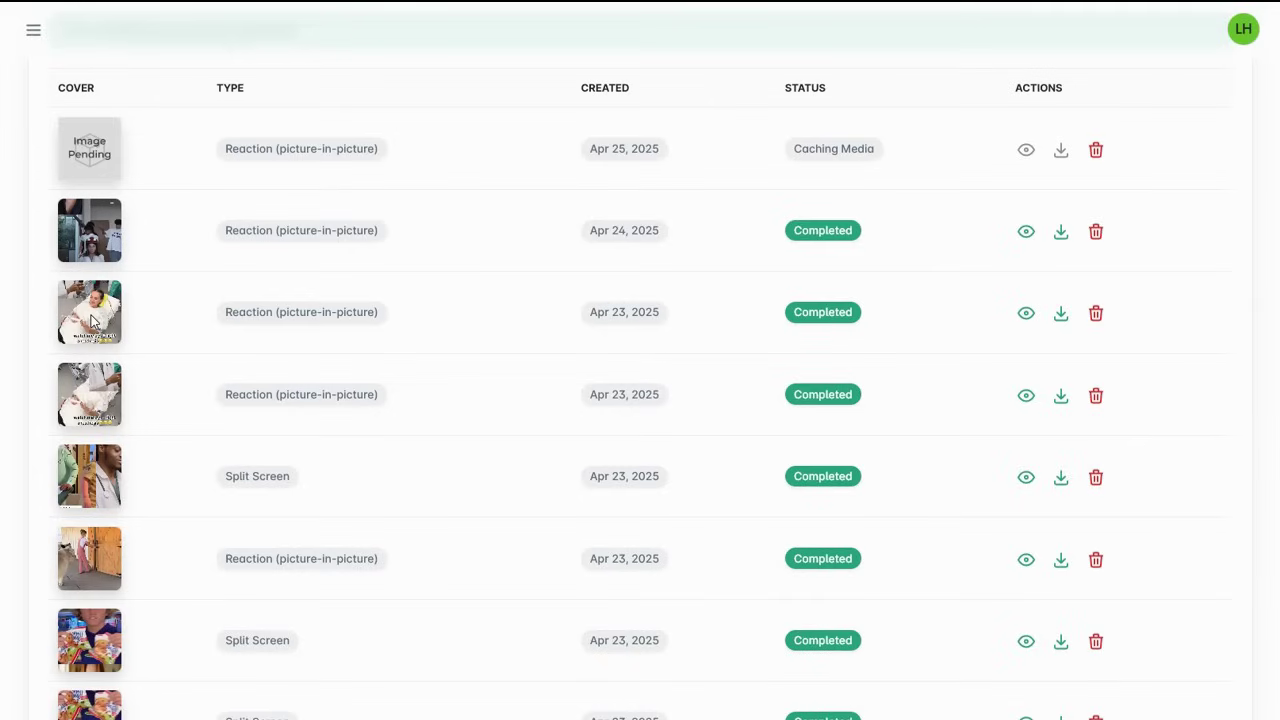
left_click(92, 320)
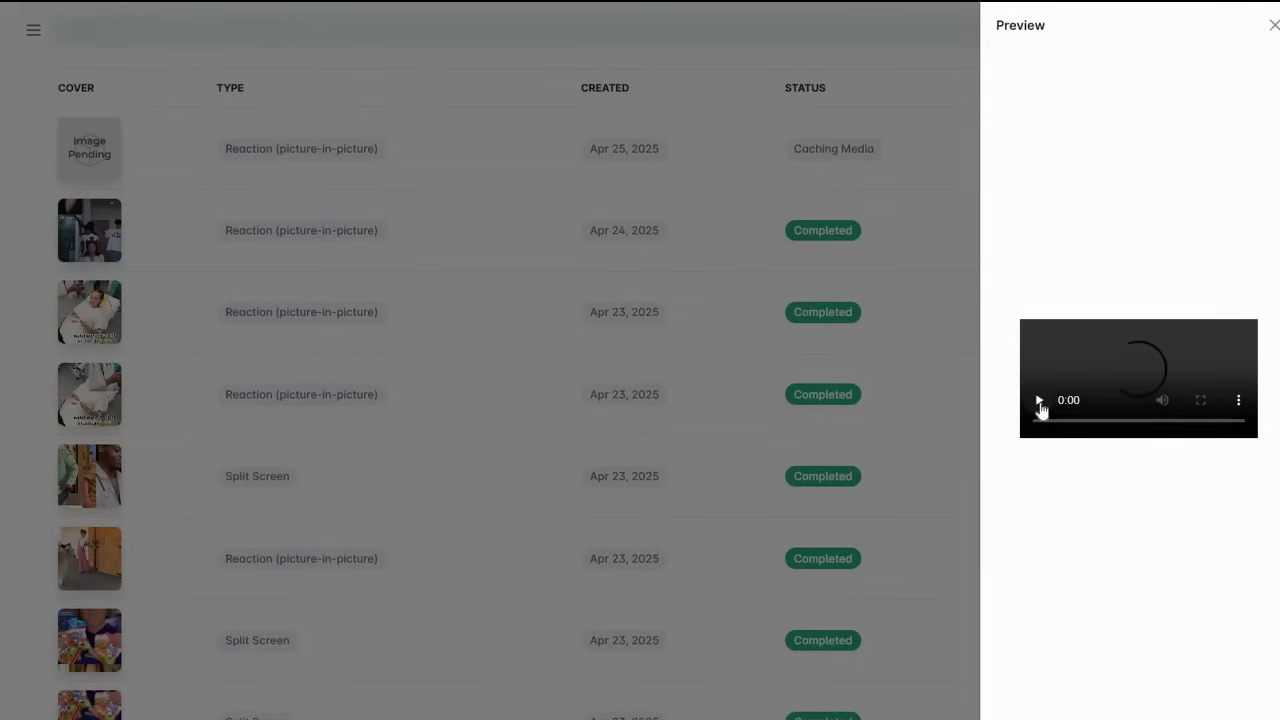
left_click(1040, 402)
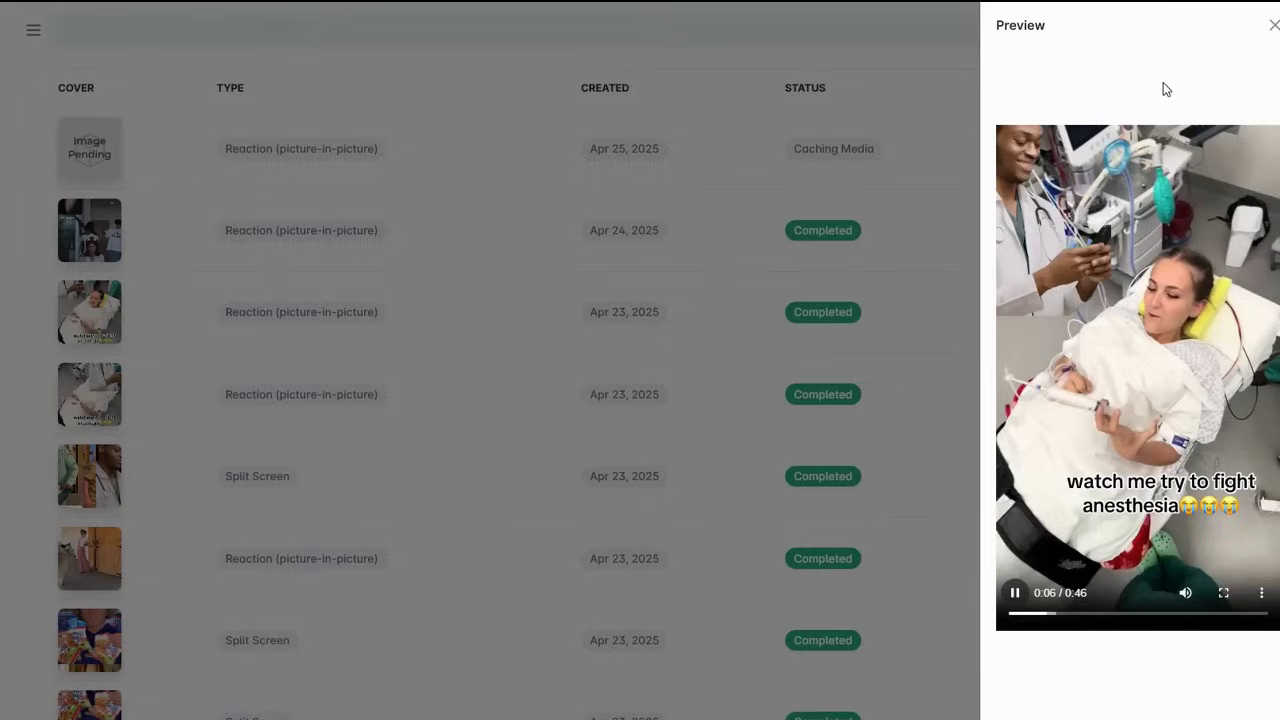
left_click(1272, 27)
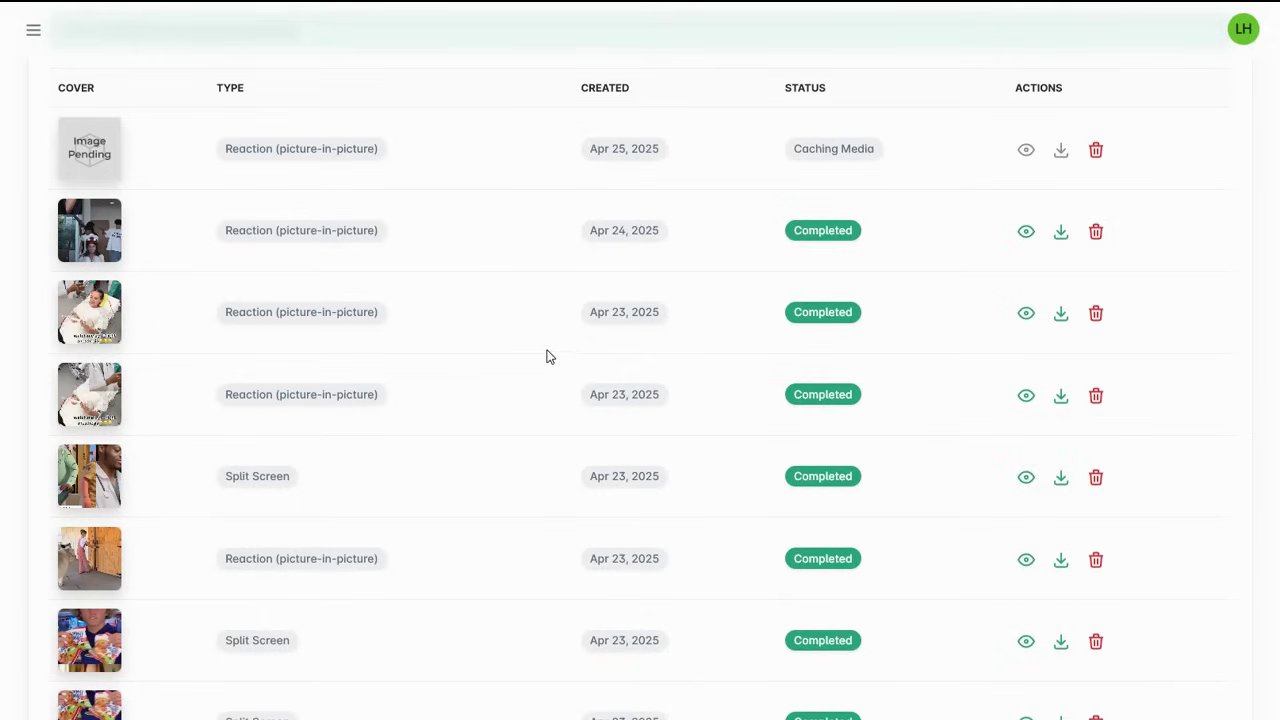
Step: Look through the first page of custom videos, checking each entry's cover, type and status
scroll(547, 357, "down", 4)
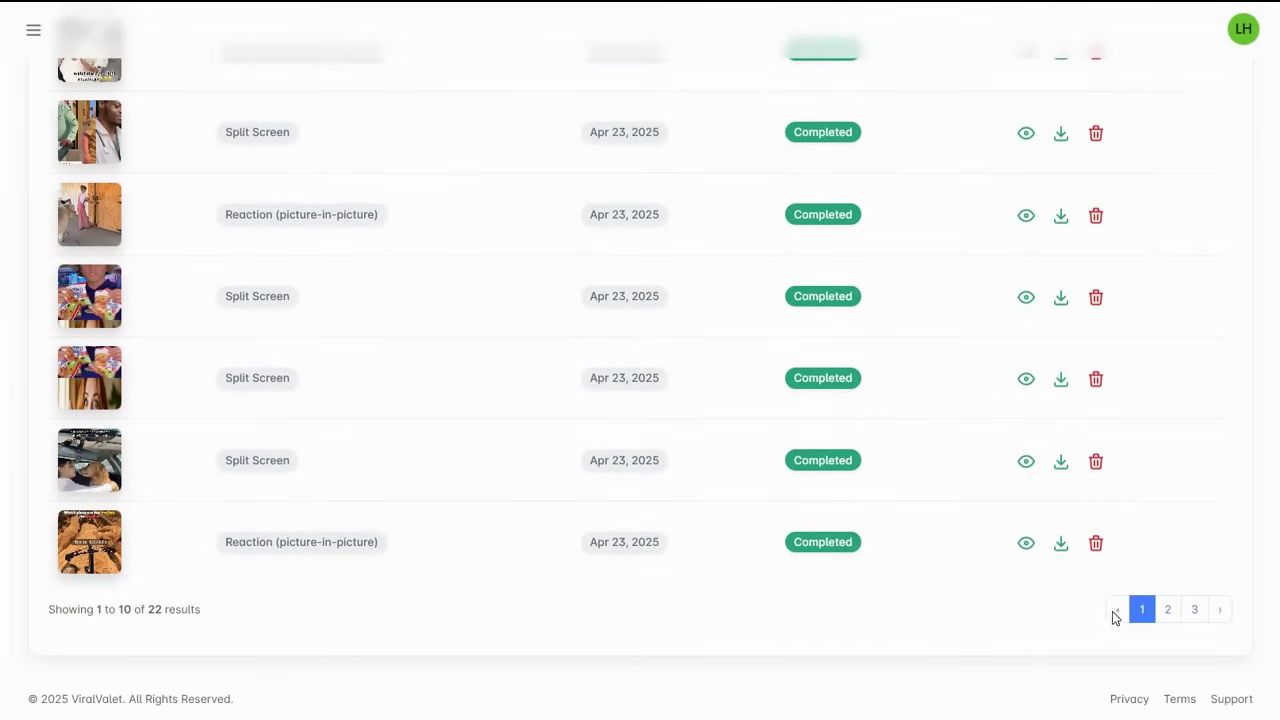
scroll(930, 605, "up", 1)
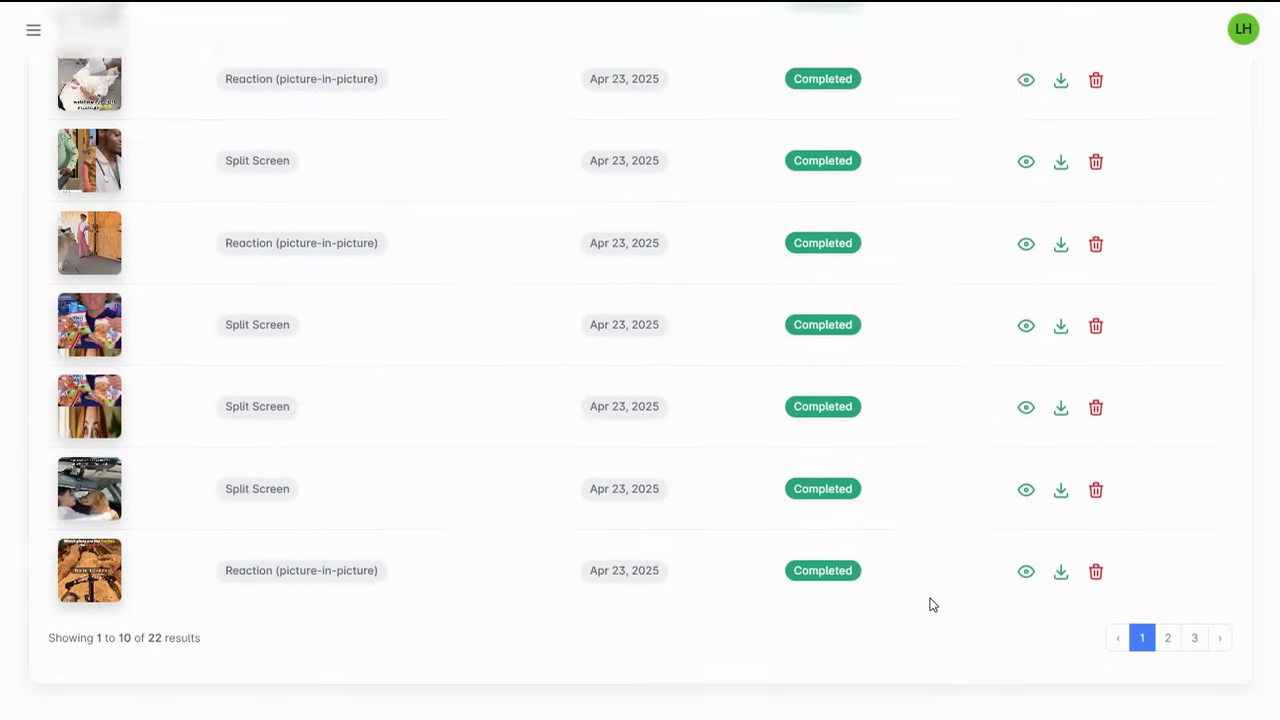
scroll(960, 540, "up", 9)
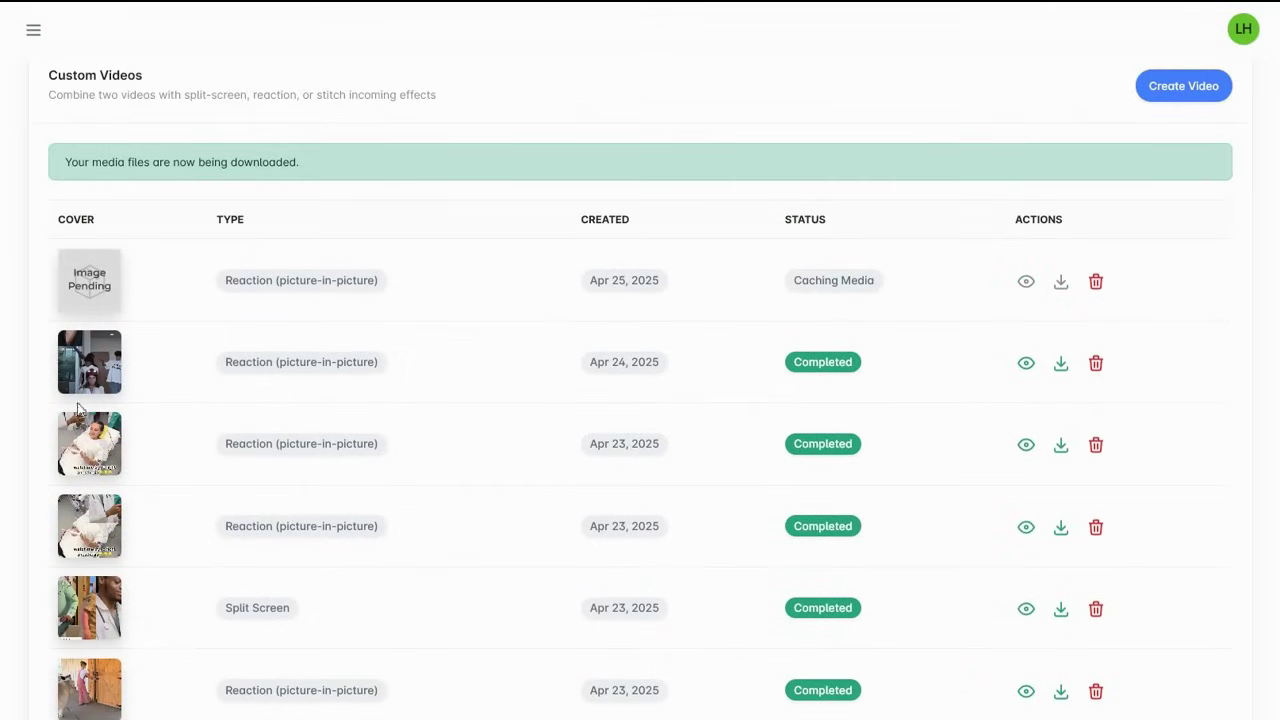
scroll(110, 612, "down", 2)
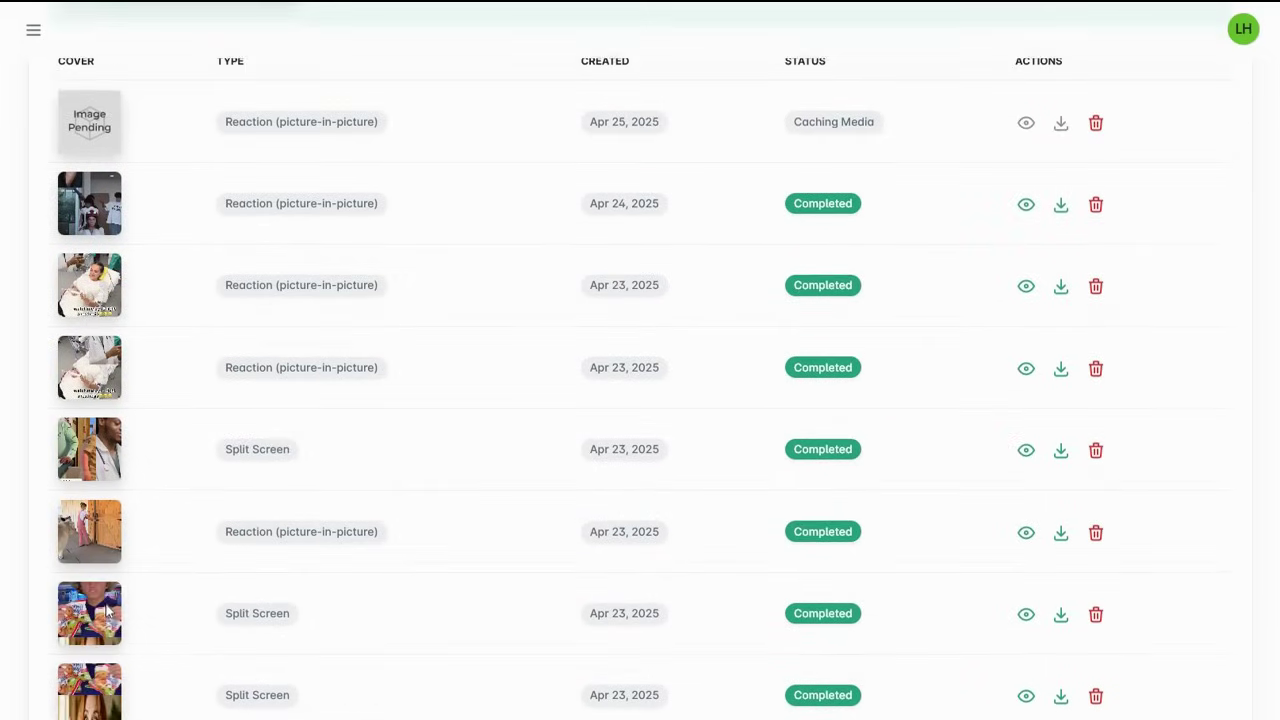
scroll(122, 610, "down", 2)
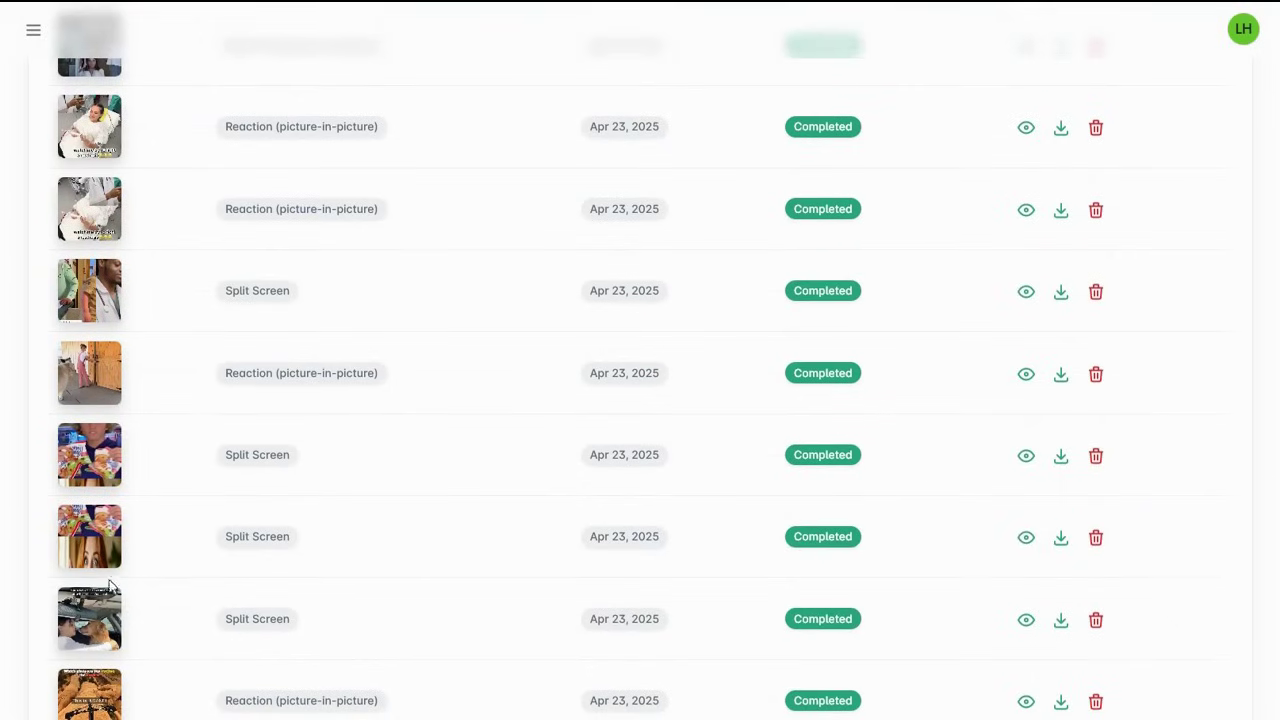
scroll(110, 585, "down", 2)
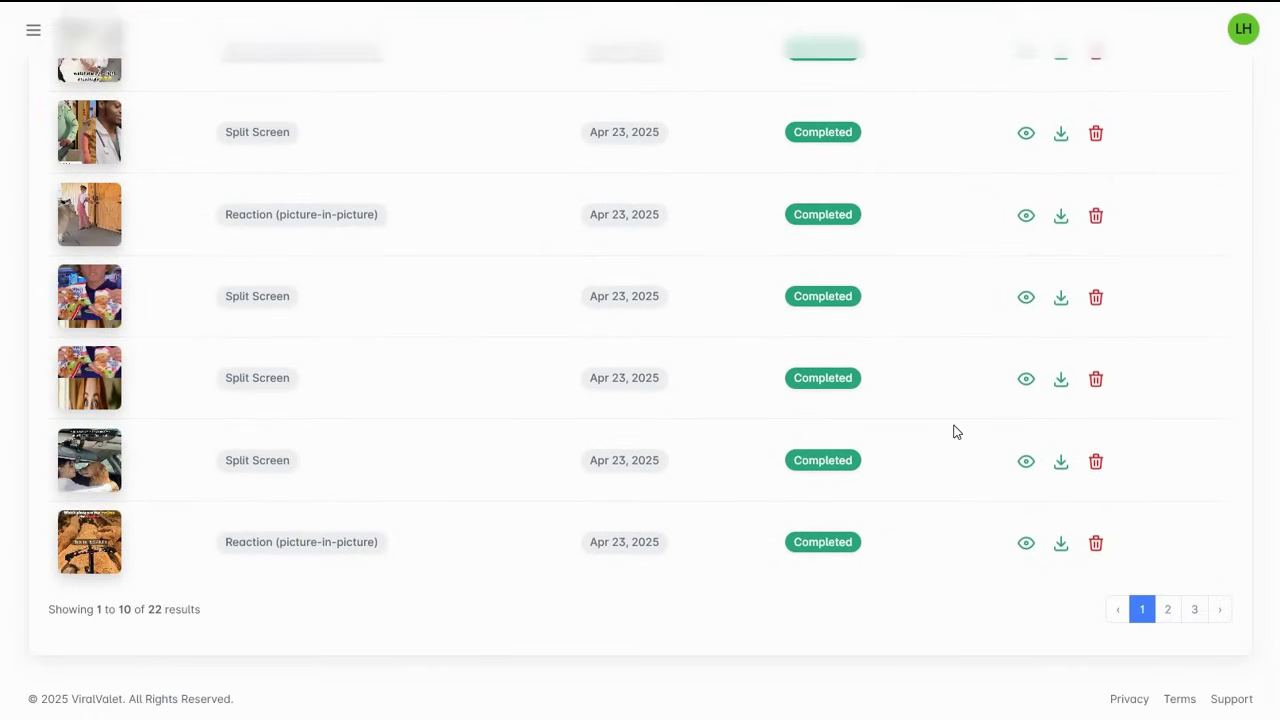
scroll(955, 432, "up", 6)
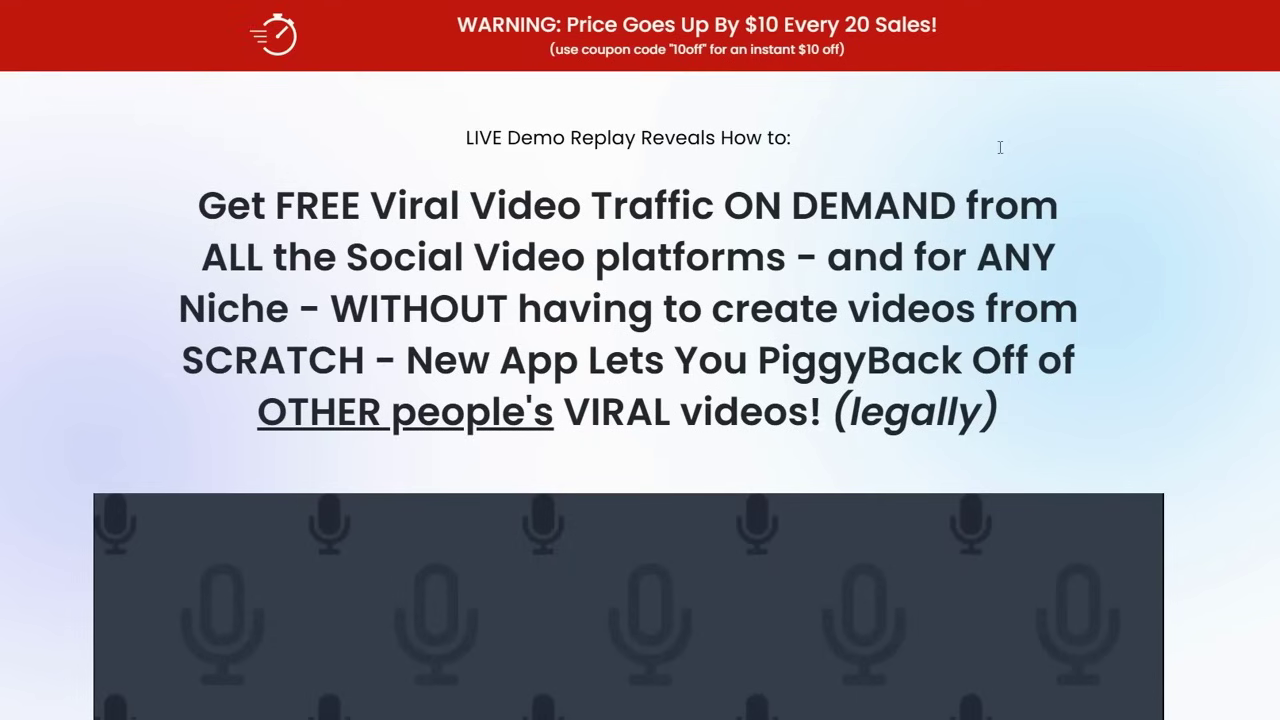
Step: Switch to the ViralValet sales page and review the bundle's features, included upgrades and discounted price
scroll(996, 165, "down", 10)
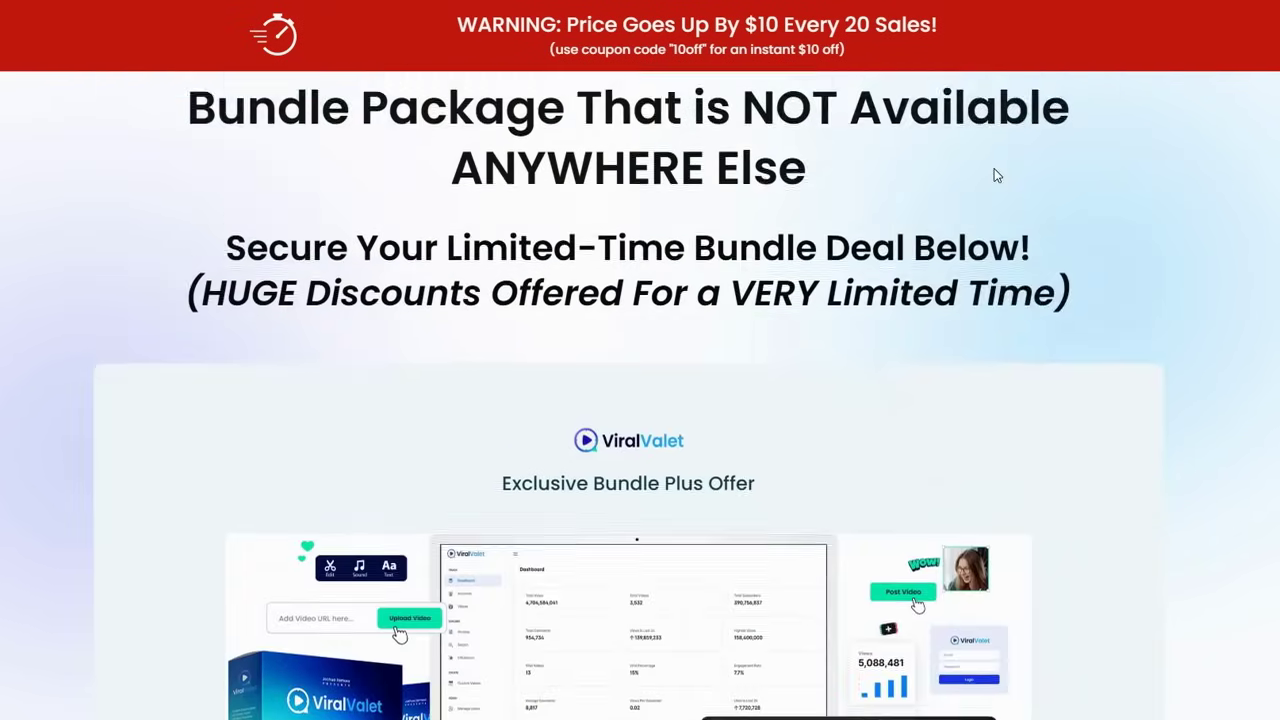
scroll(994, 175, "down", 7)
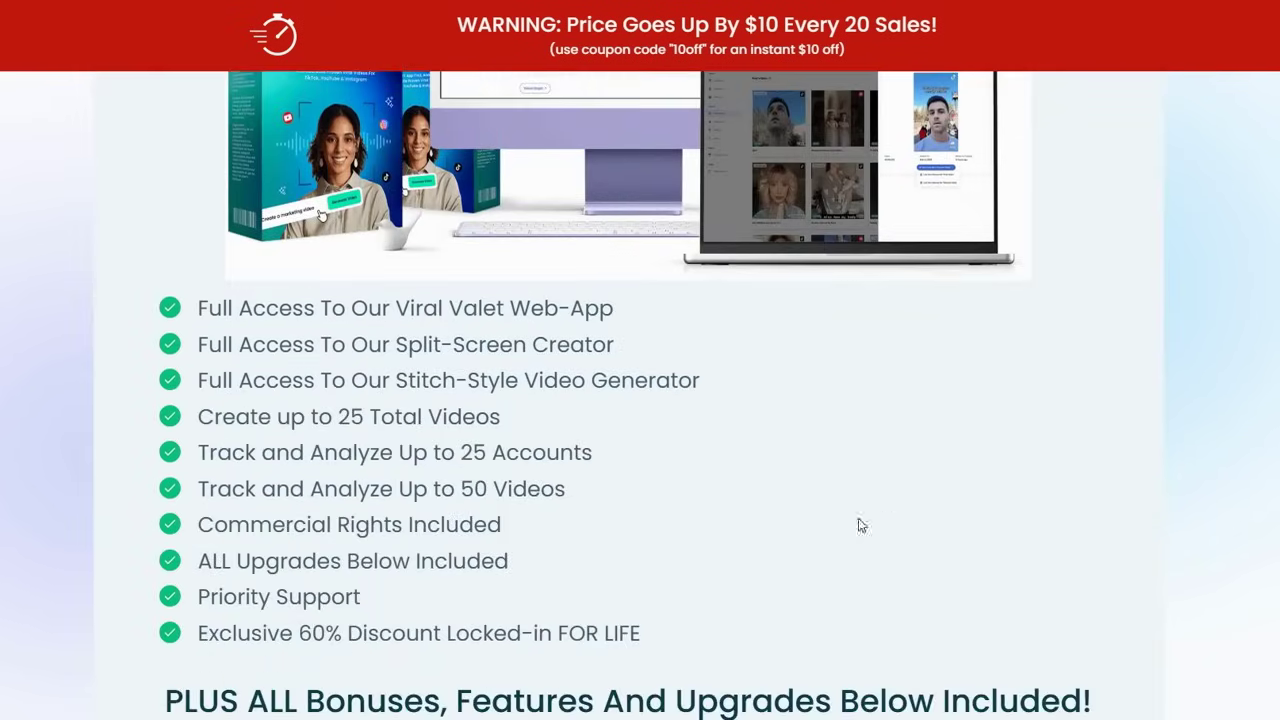
scroll(861, 525, "down", 1)
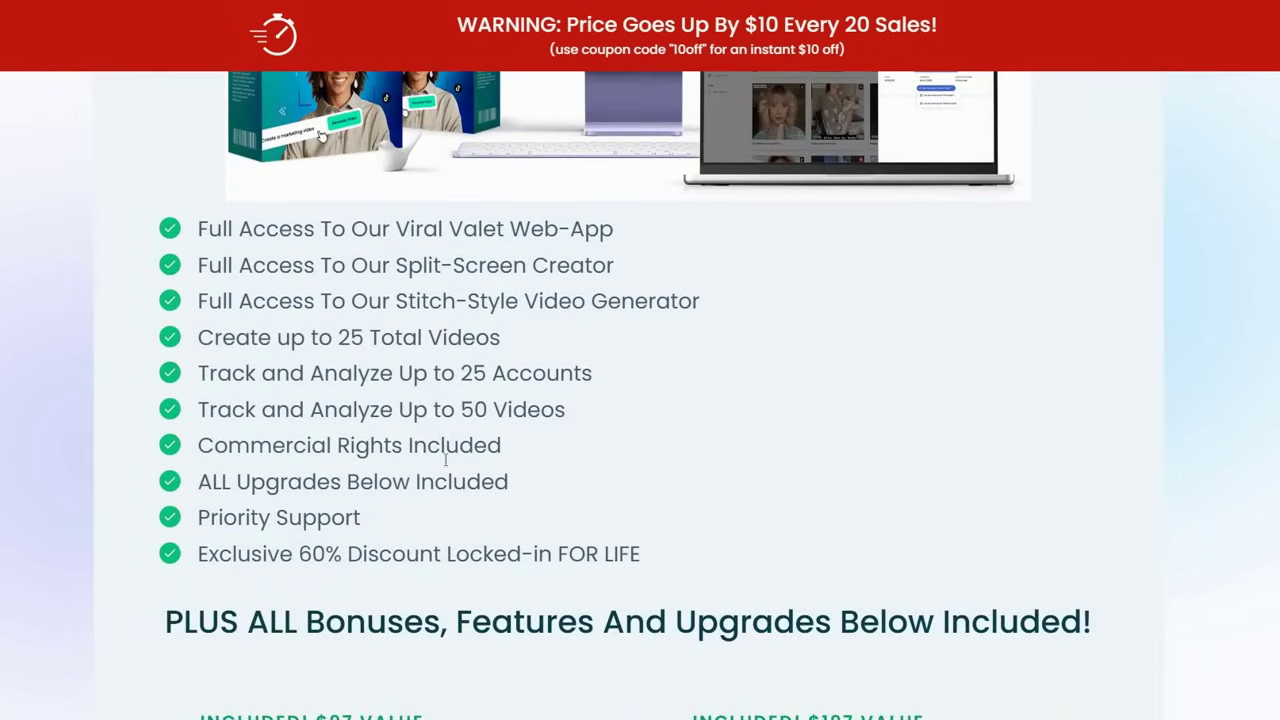
scroll(589, 394, "down", 11)
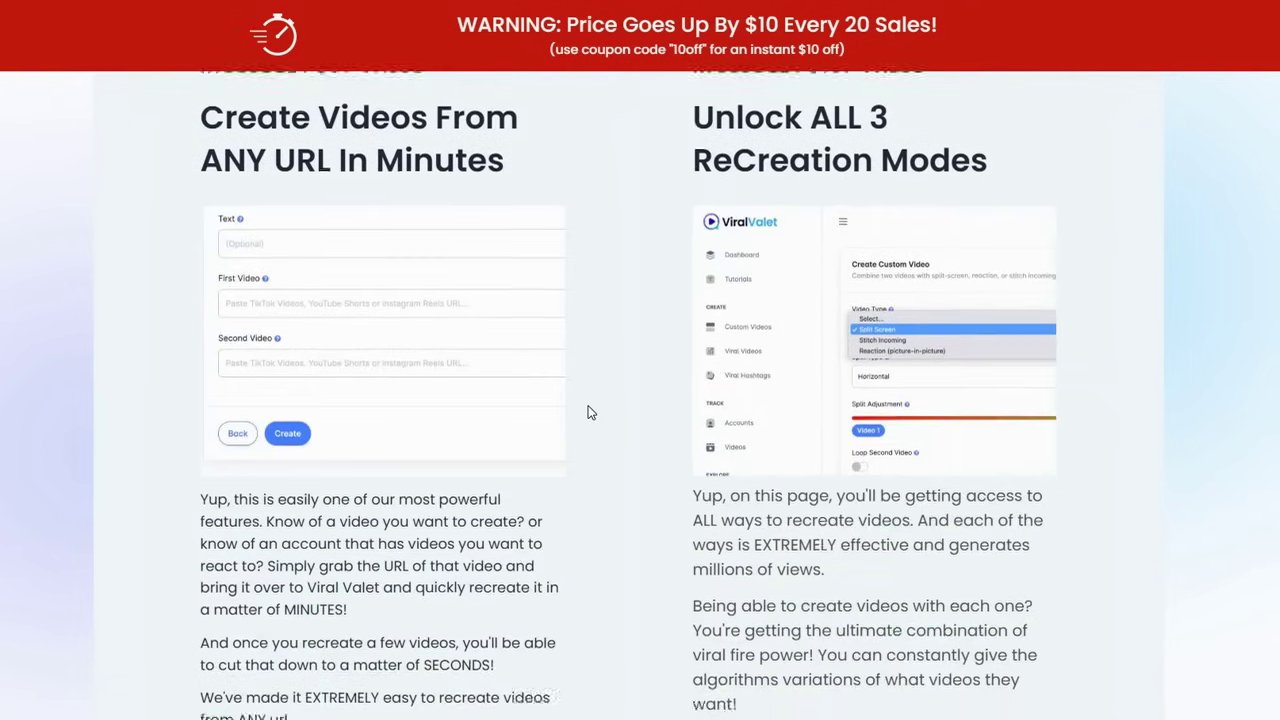
scroll(590, 415, "down", 16)
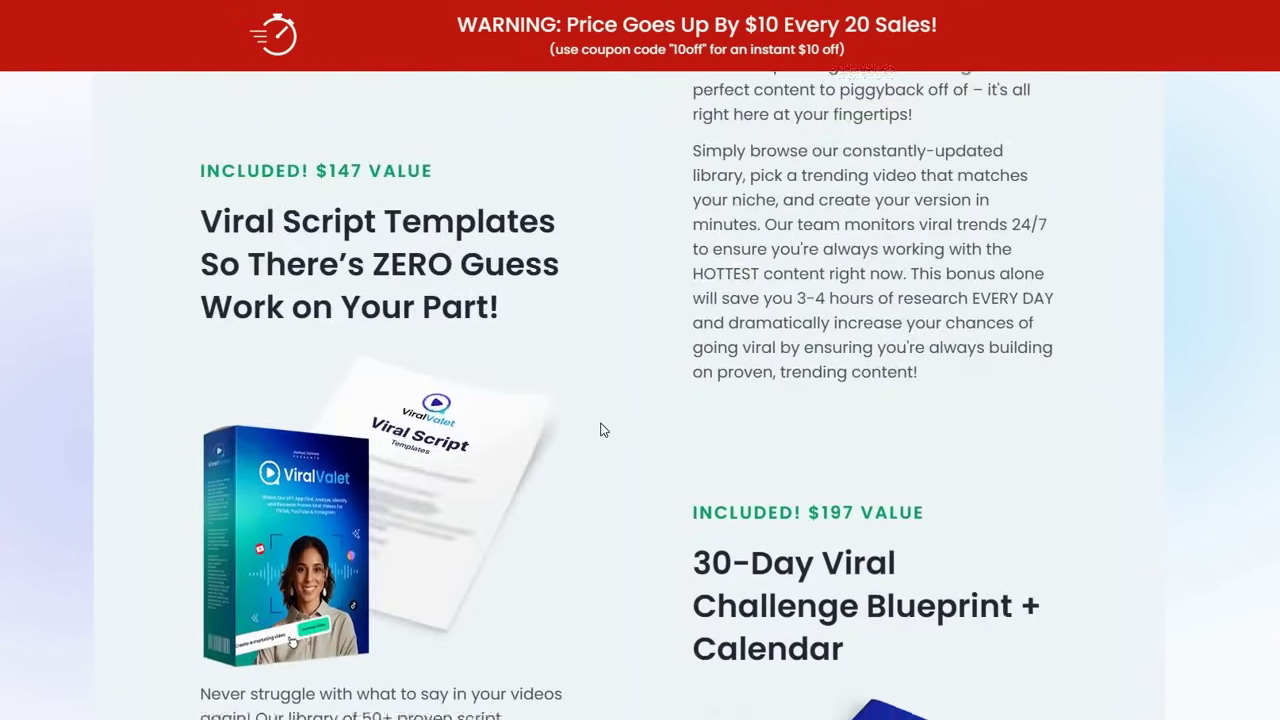
scroll(603, 428, "down", 14)
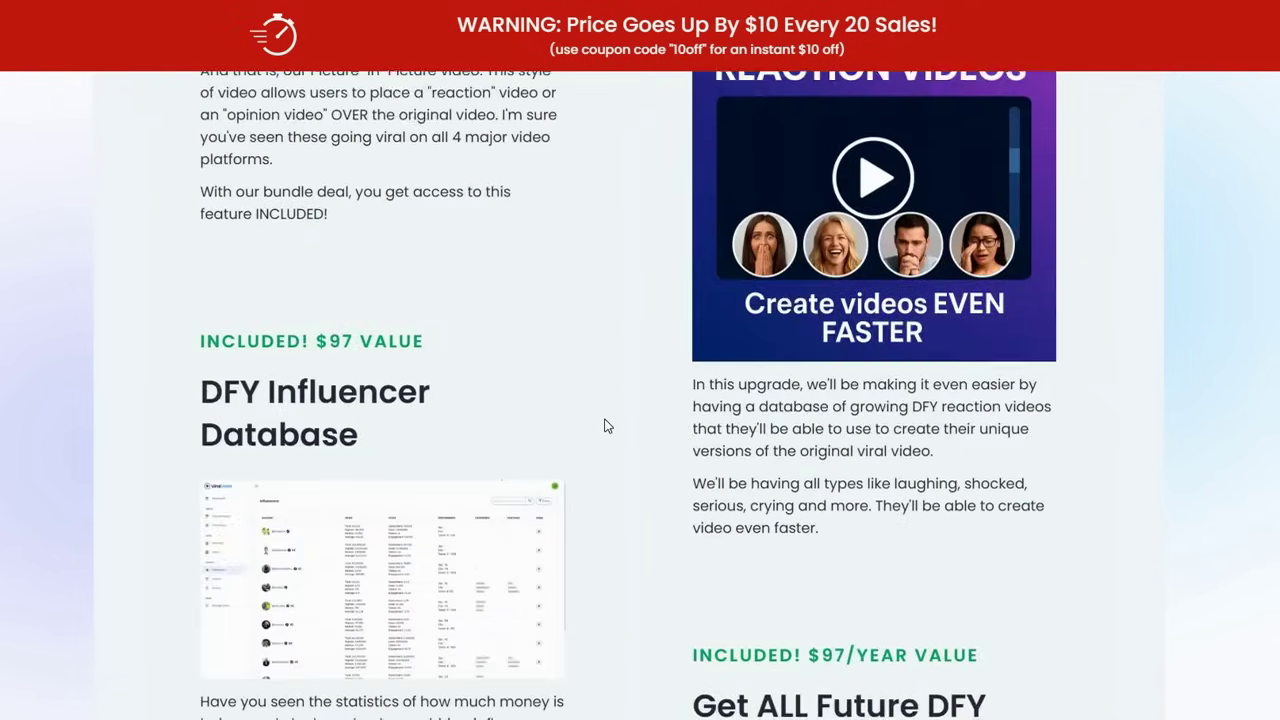
scroll(604, 427, "down", 9)
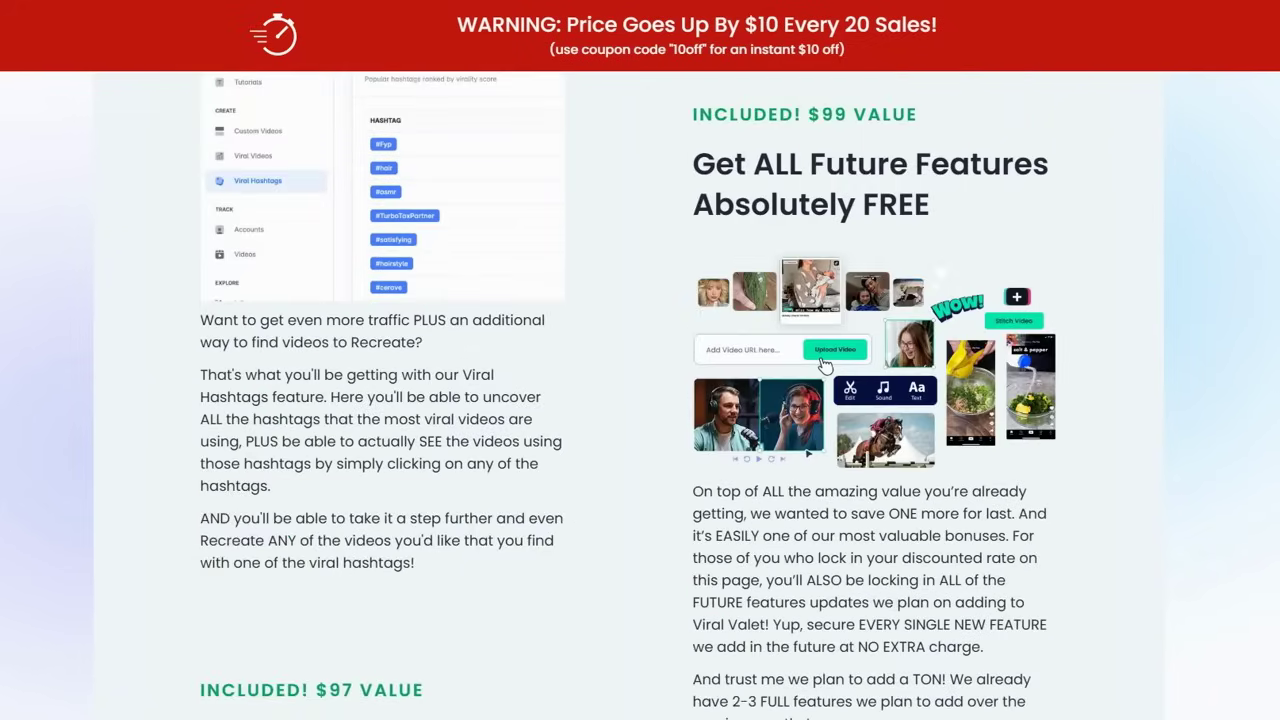
scroll(640, 400, "down", 10)
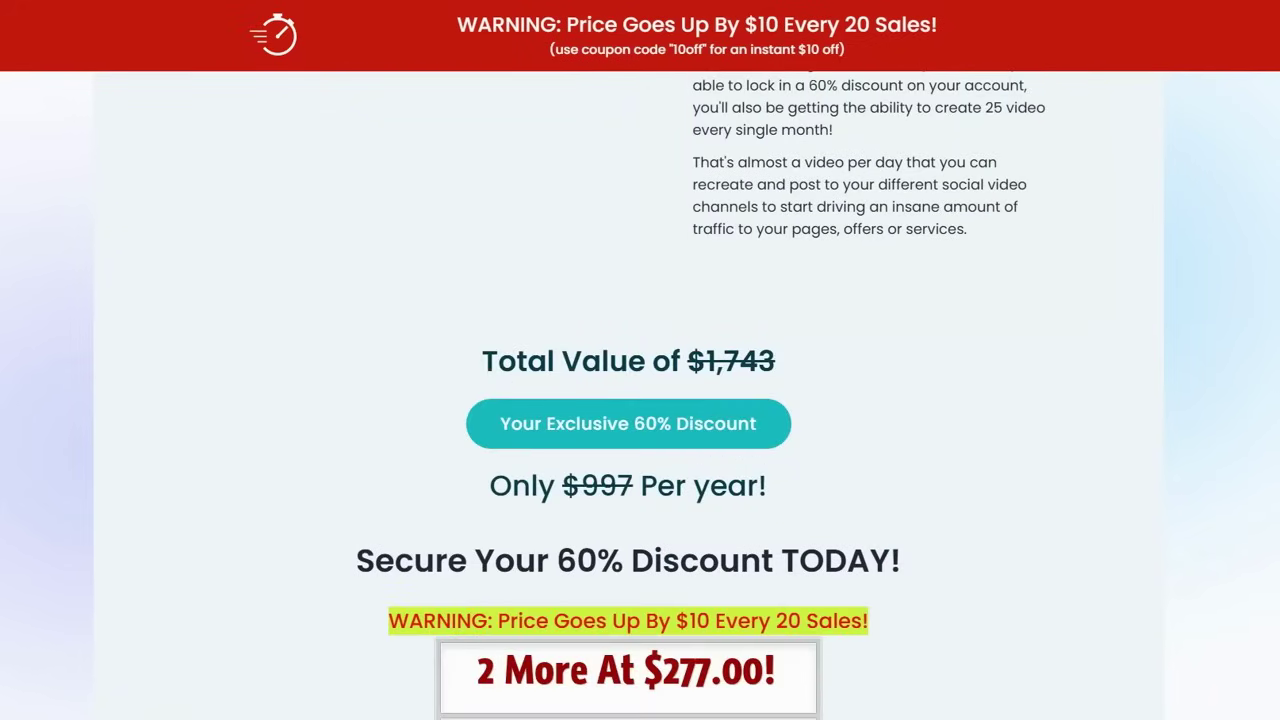
scroll(1029, 149, "down", 2)
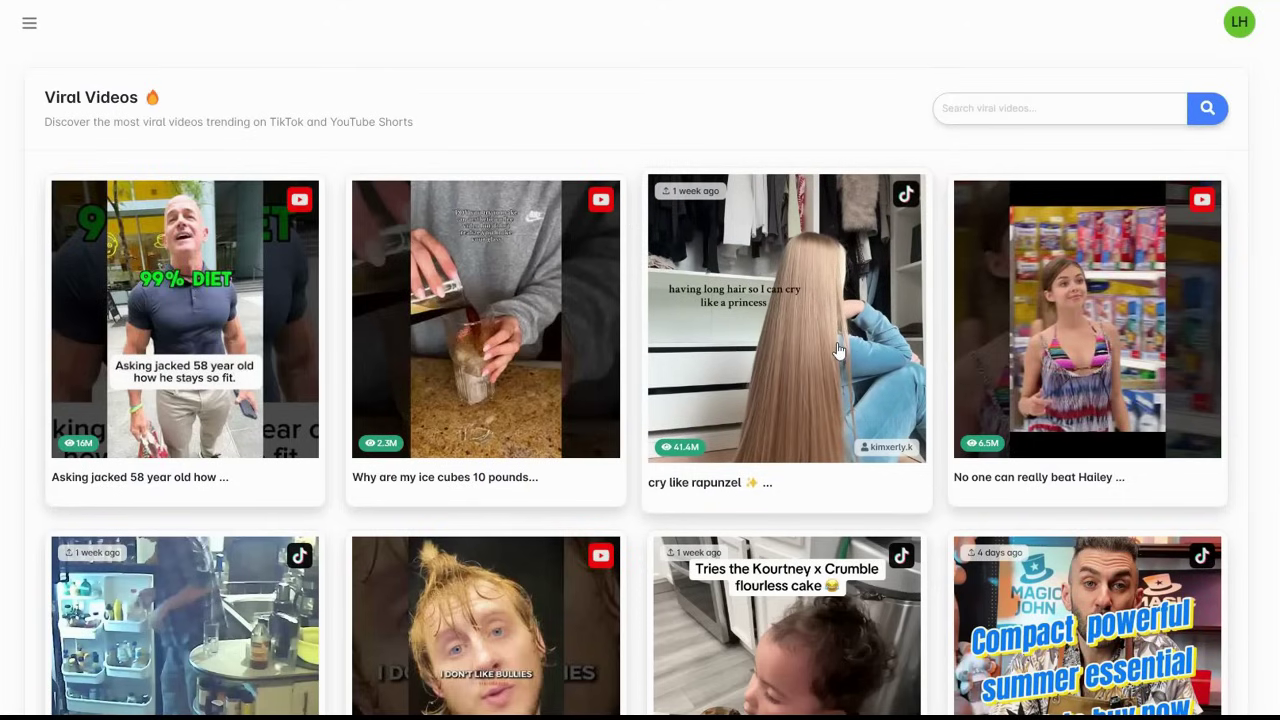
Step: Switch to the ViralValet app and browse the top rows of trending clips in Viral Videos
scroll(838, 358, "down", 3)
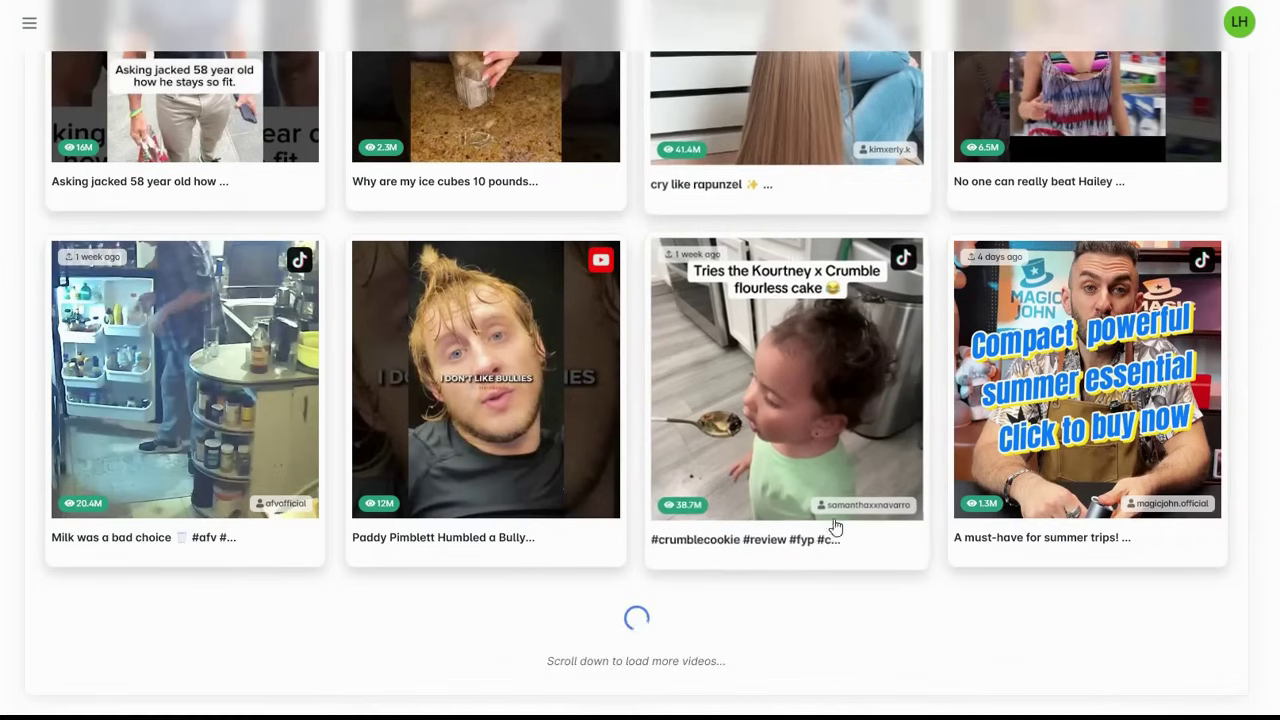
scroll(826, 467, "down", 2)
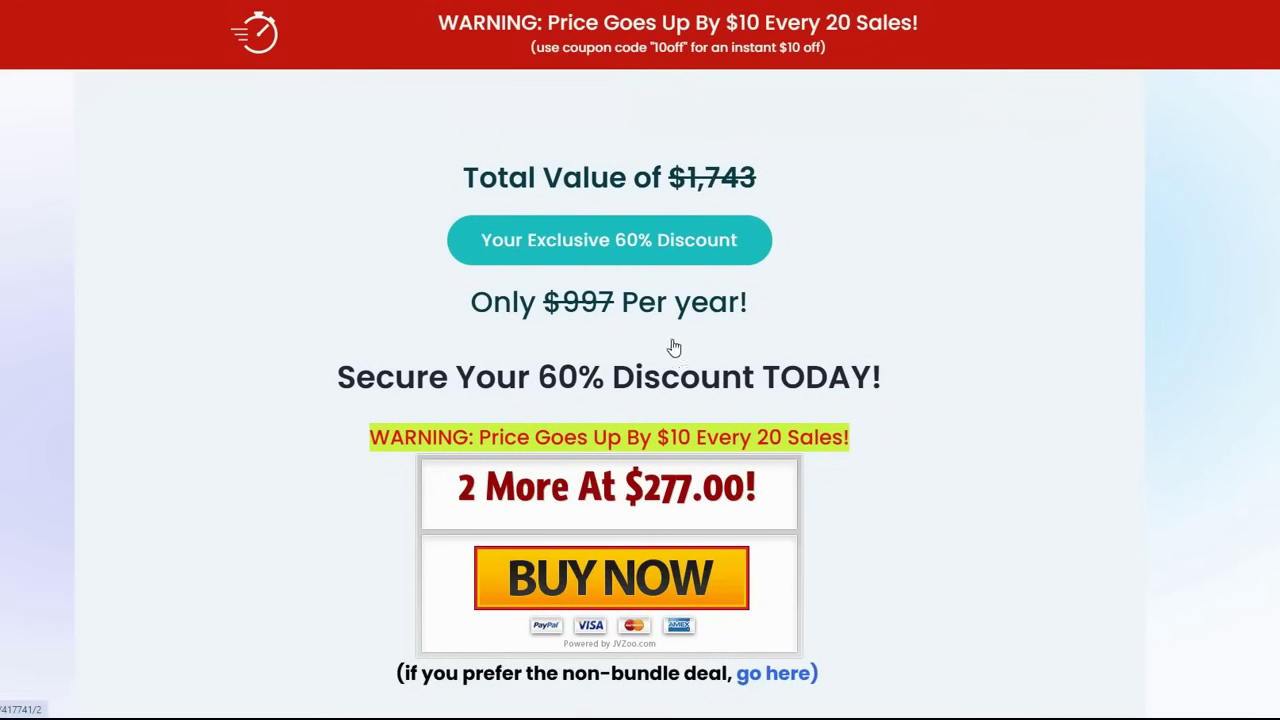
Step: On the sales page, examine the unlimited creation add-on and compare the two non-bundle packages' features and prices
scroll(674, 349, "down", 2)
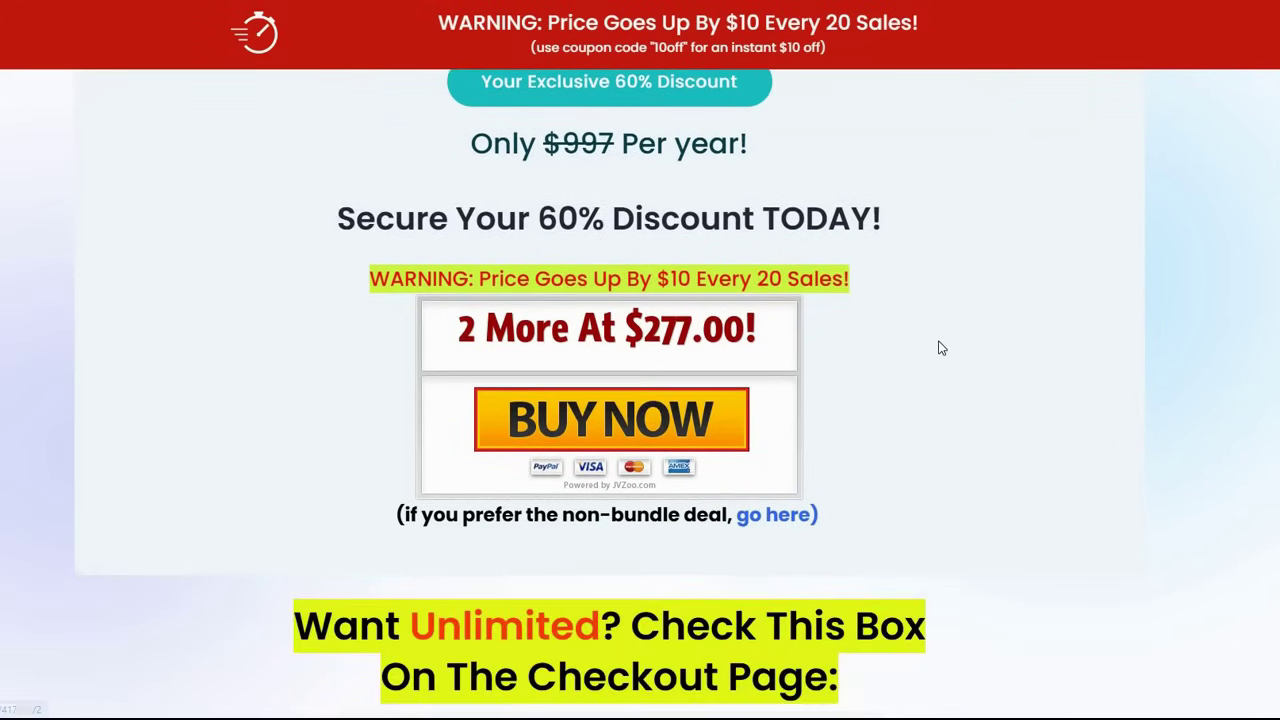
scroll(937, 345, "down", 5)
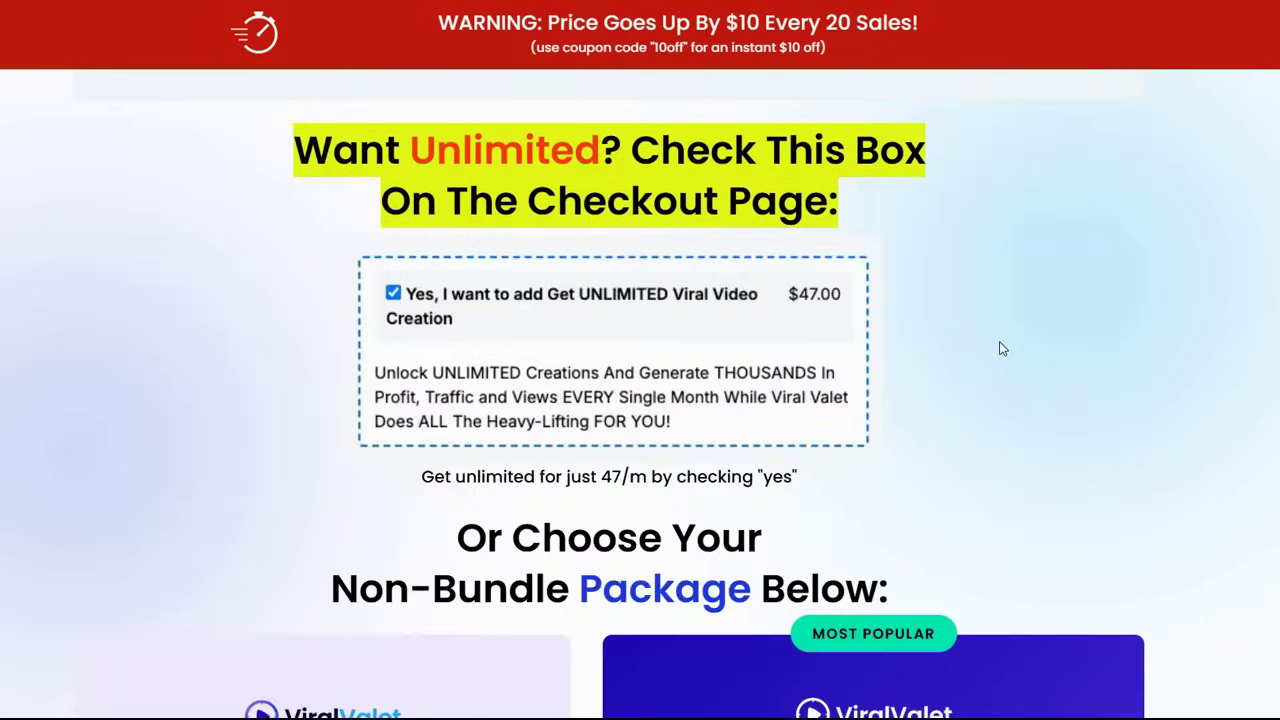
scroll(1000, 346, "down", 8)
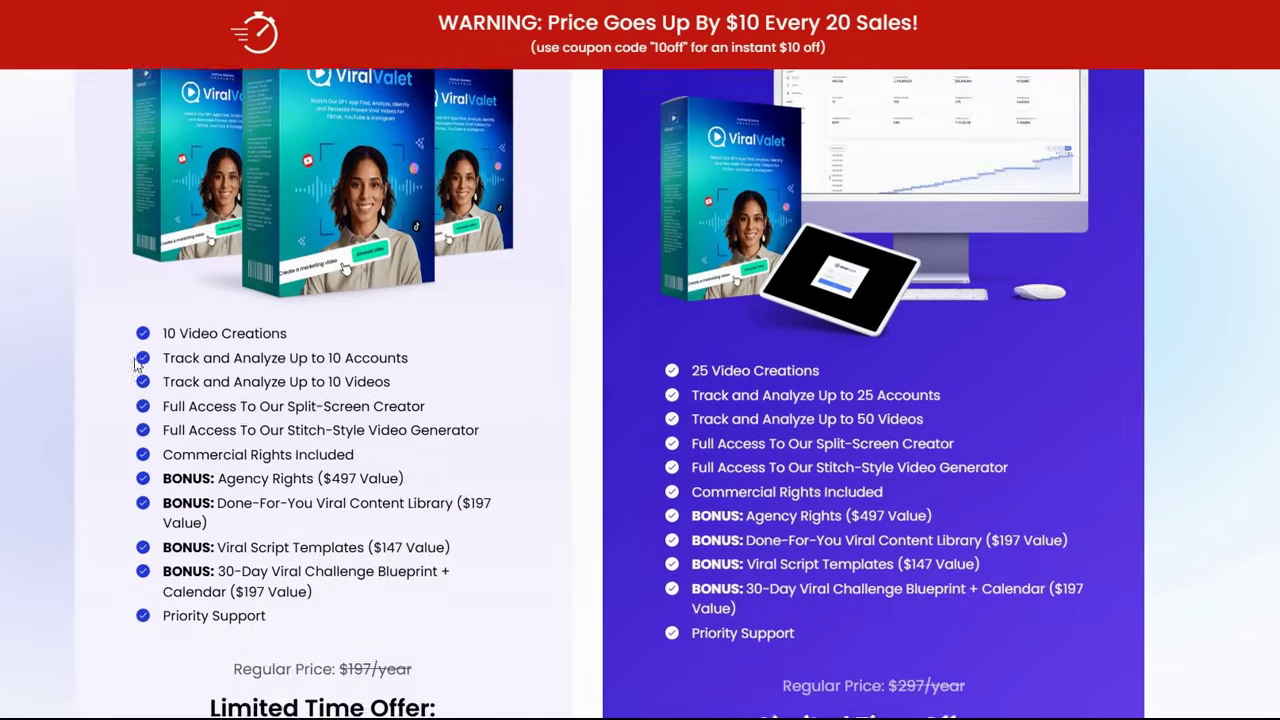
scroll(627, 509, "down", 3)
scroll(1015, 321, "down", 2)
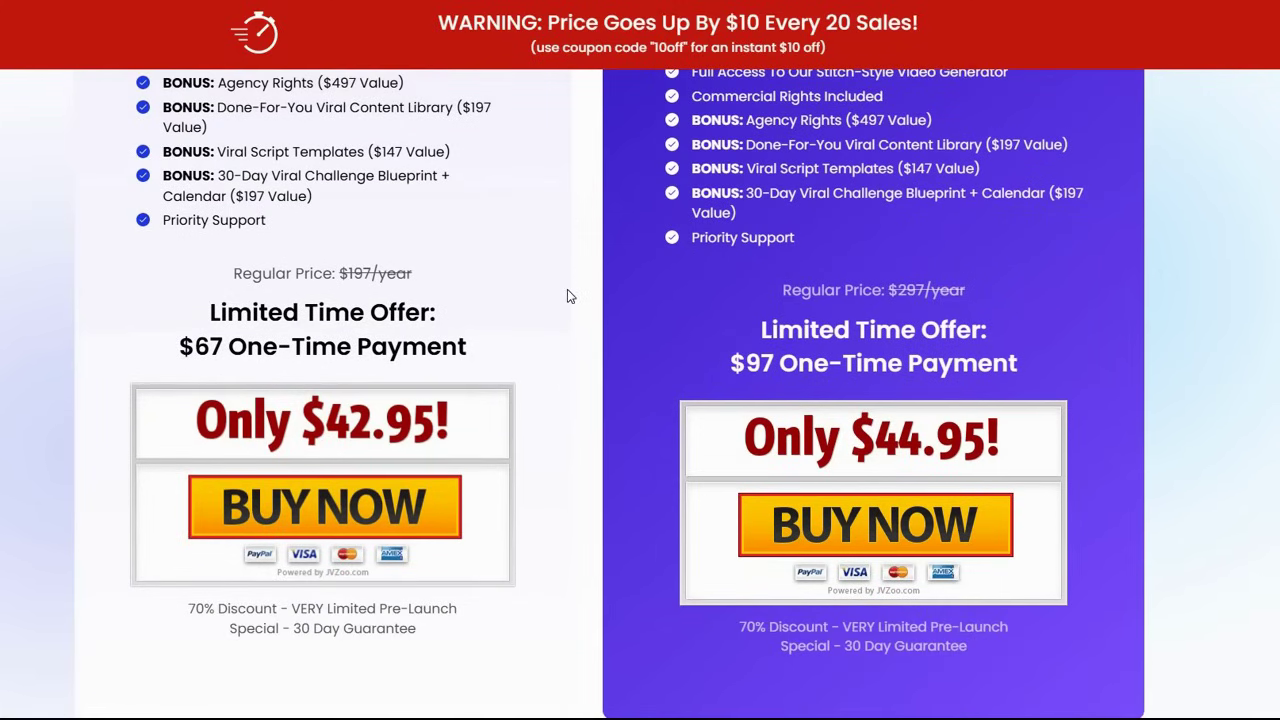
scroll(575, 312, "up", 5)
scroll(575, 312, "up", 9)
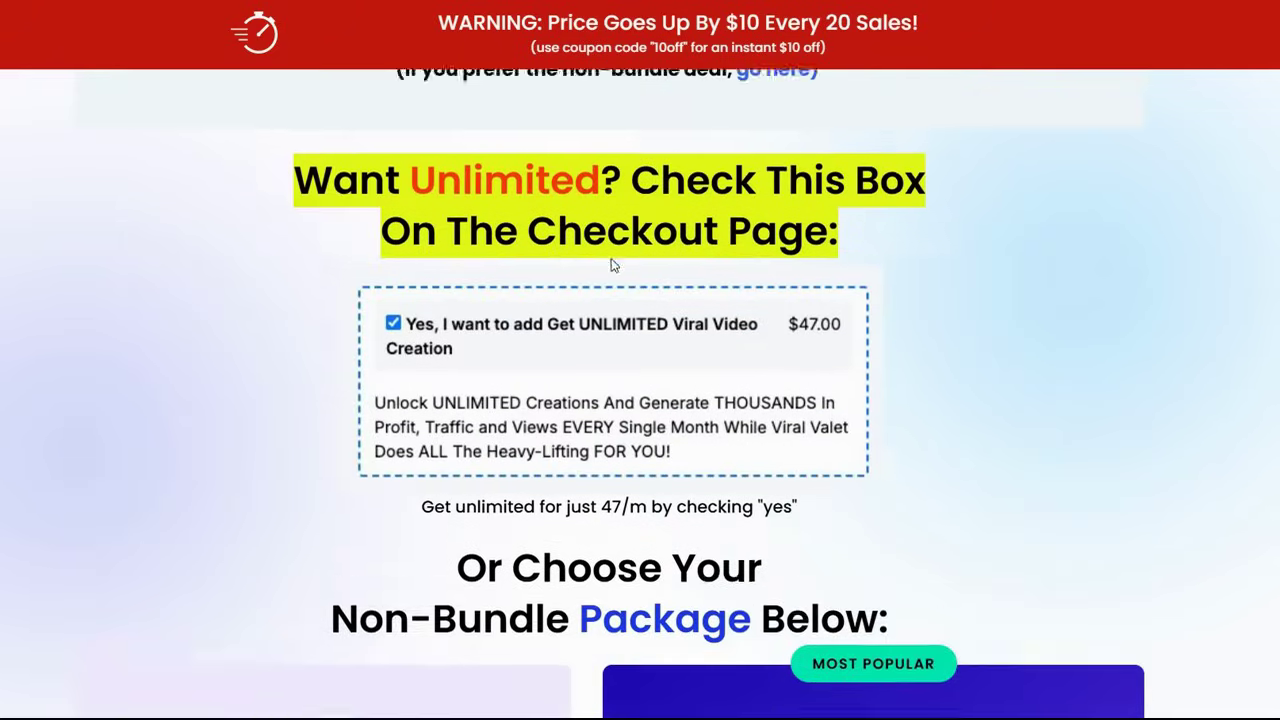
scroll(698, 316, "up", 3)
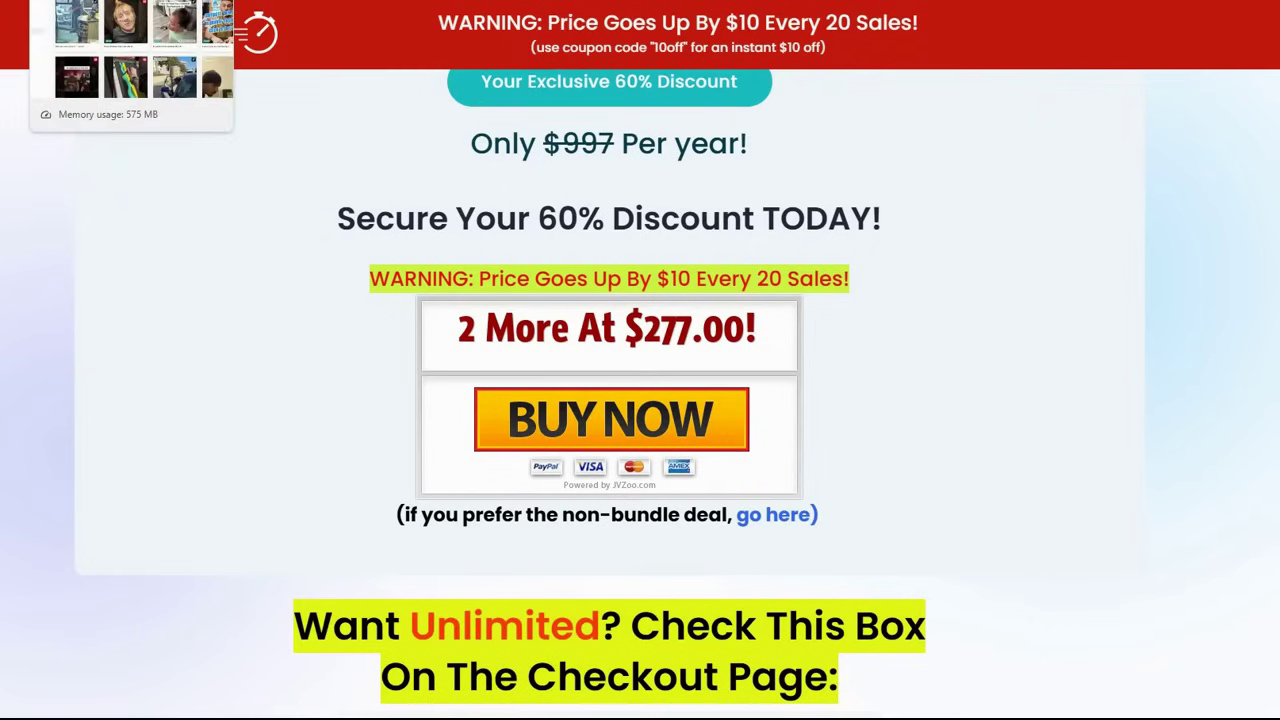
Step: Return to the Viral Videos library and examine further rows of trending TikTok and YouTube clips
left_click(130, 2)
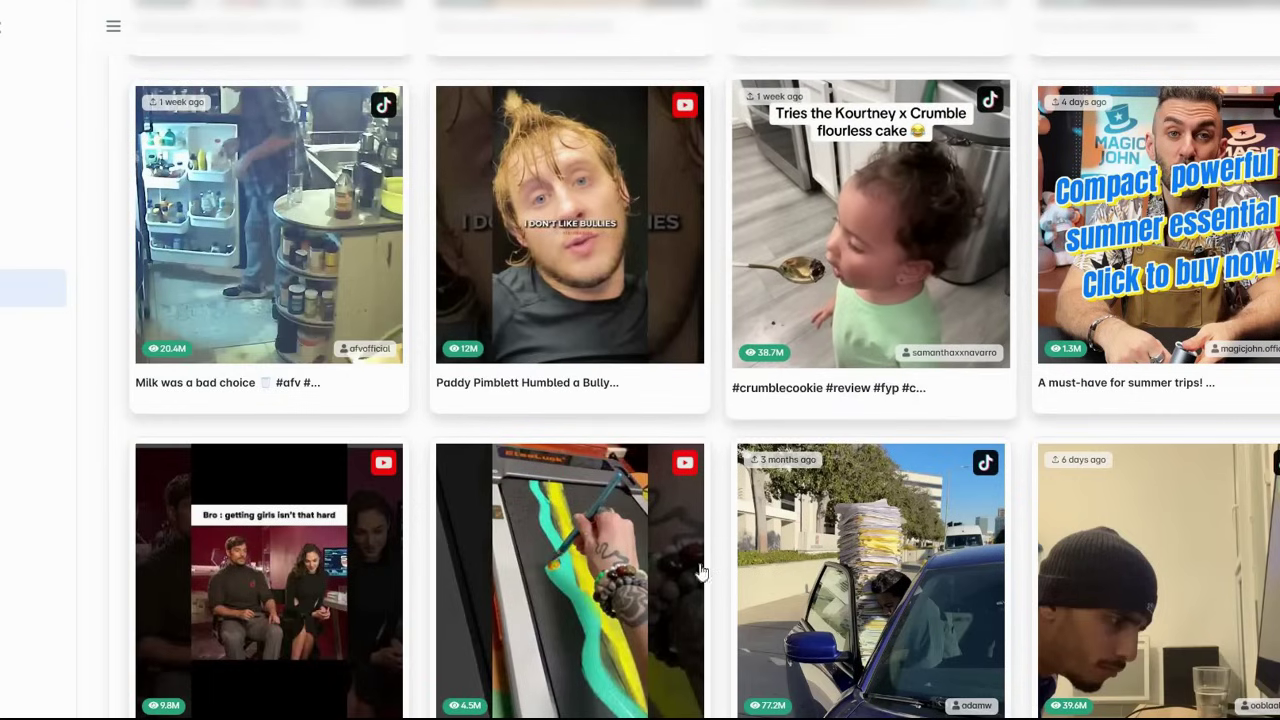
scroll(708, 510, "down", 2)
scroll(708, 510, "down", 2)
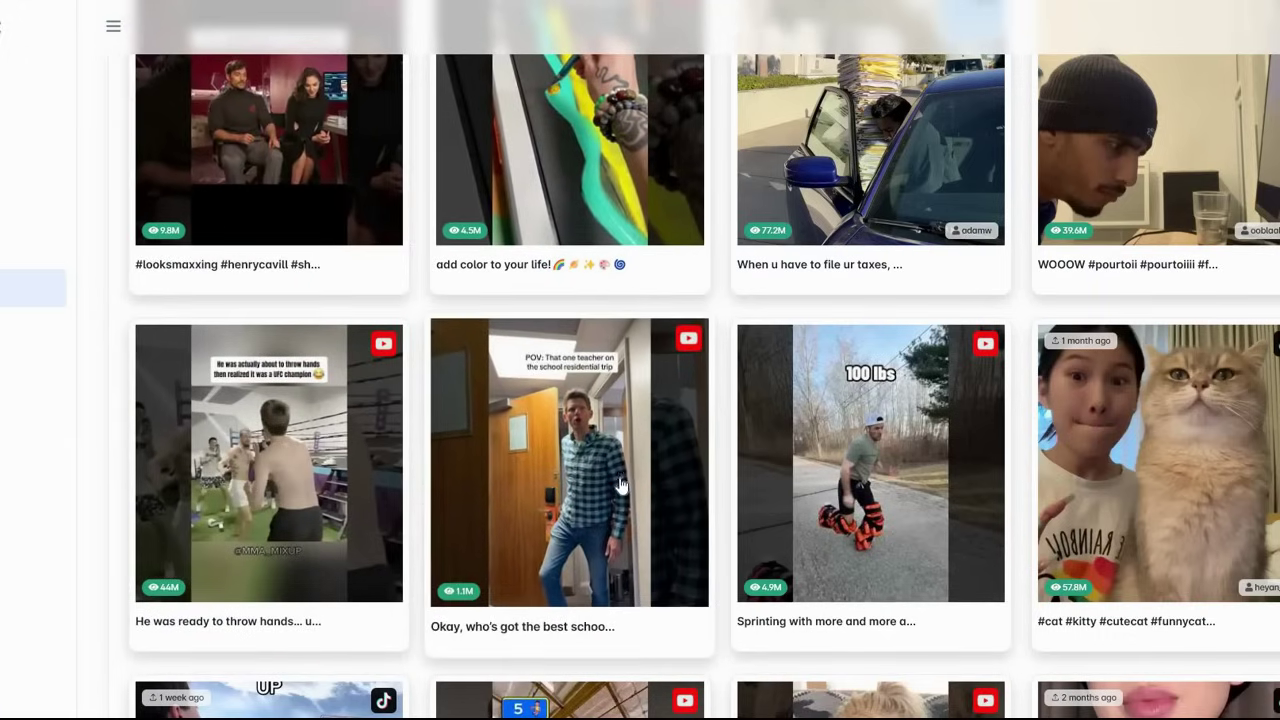
scroll(620, 468, "down", 2)
scroll(620, 468, "down", 4)
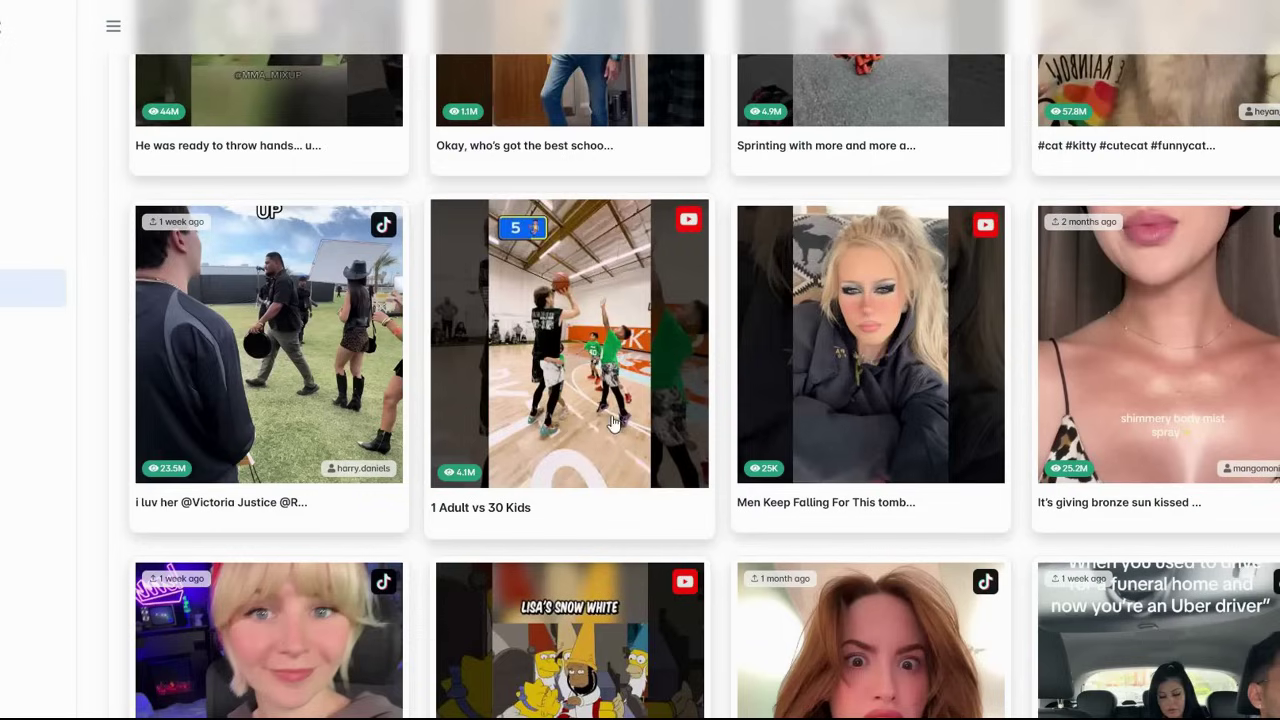
scroll(632, 388, "down", 4)
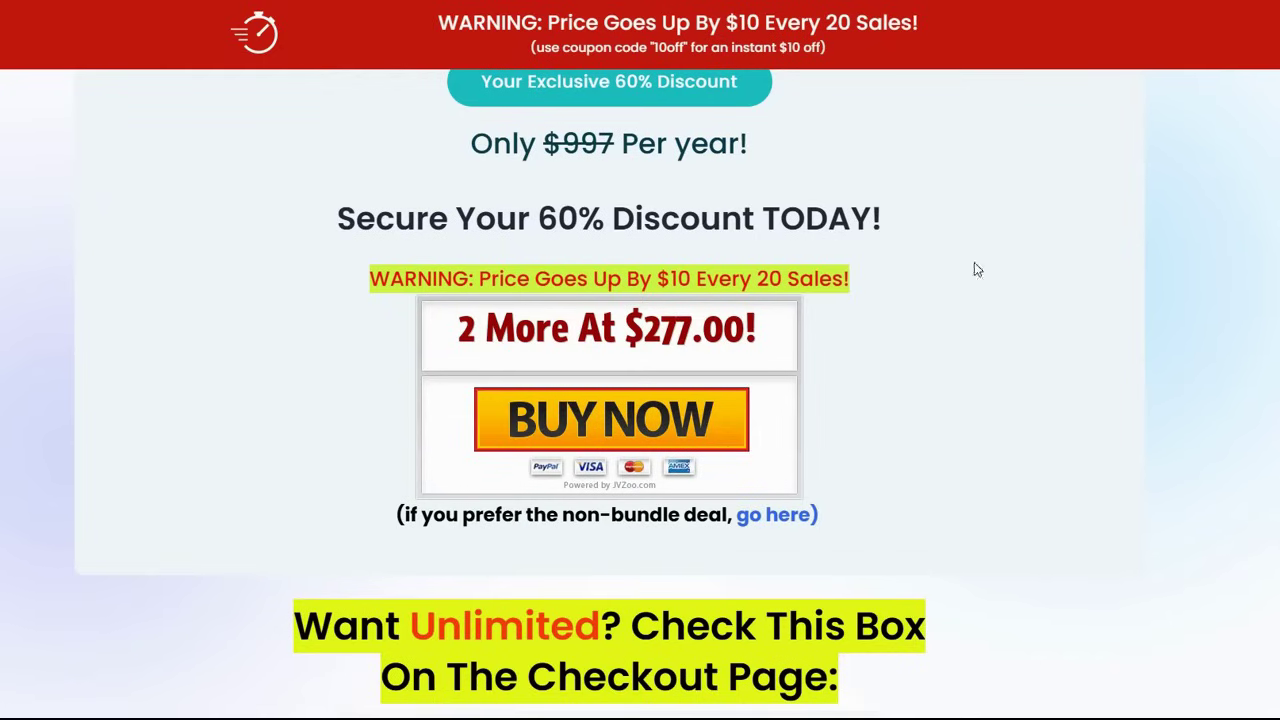
Step: Go back to the sales page and review the bundle's total value and 60% discount section
scroll(687, 302, "up", 5)
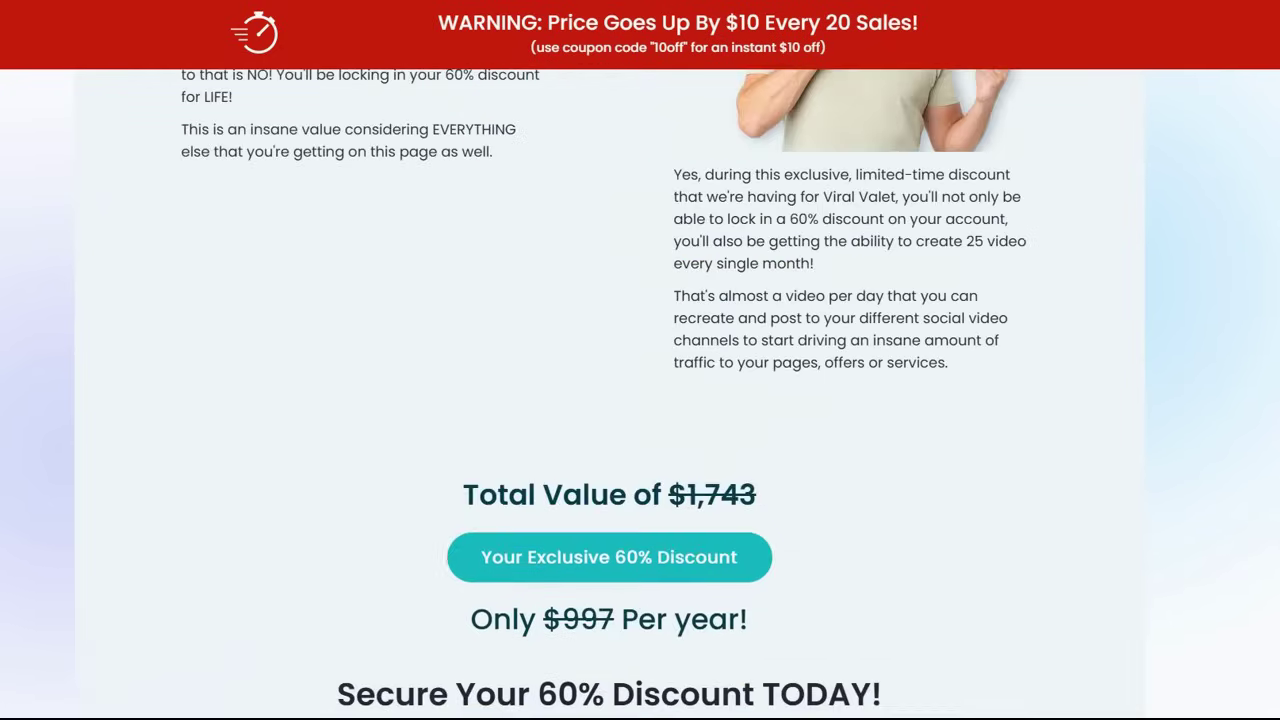